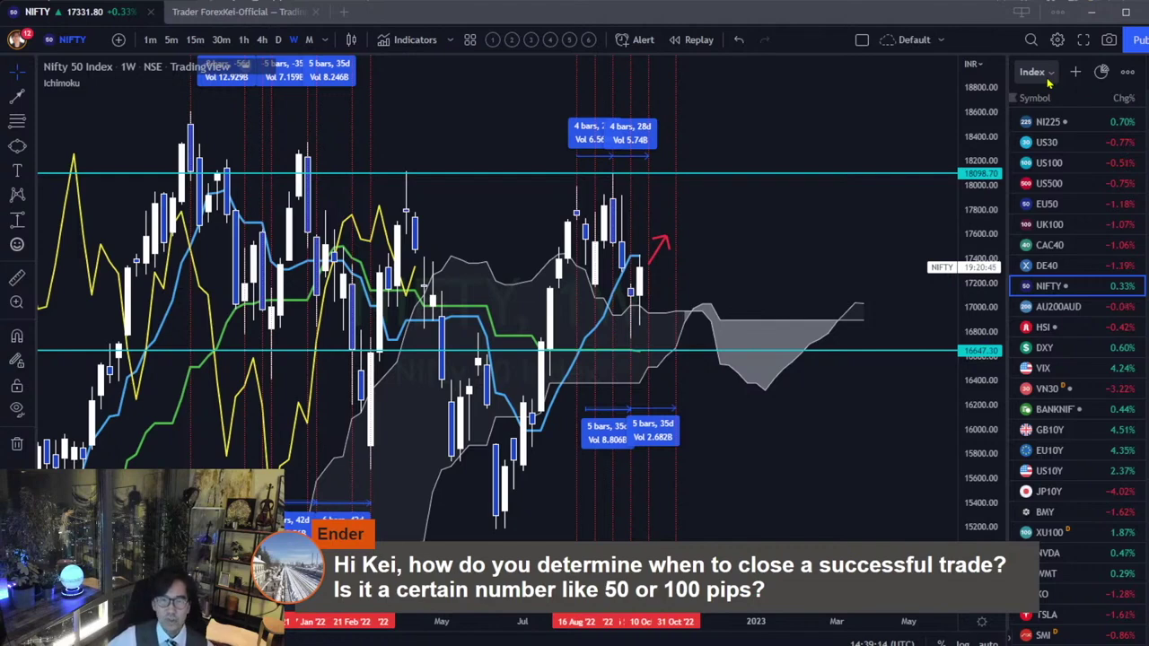
# Step: Switch the watchlist from Index to Forex and open the EURUSD chart, showing its latest weekly candles
pyautogui.click(1042, 72)
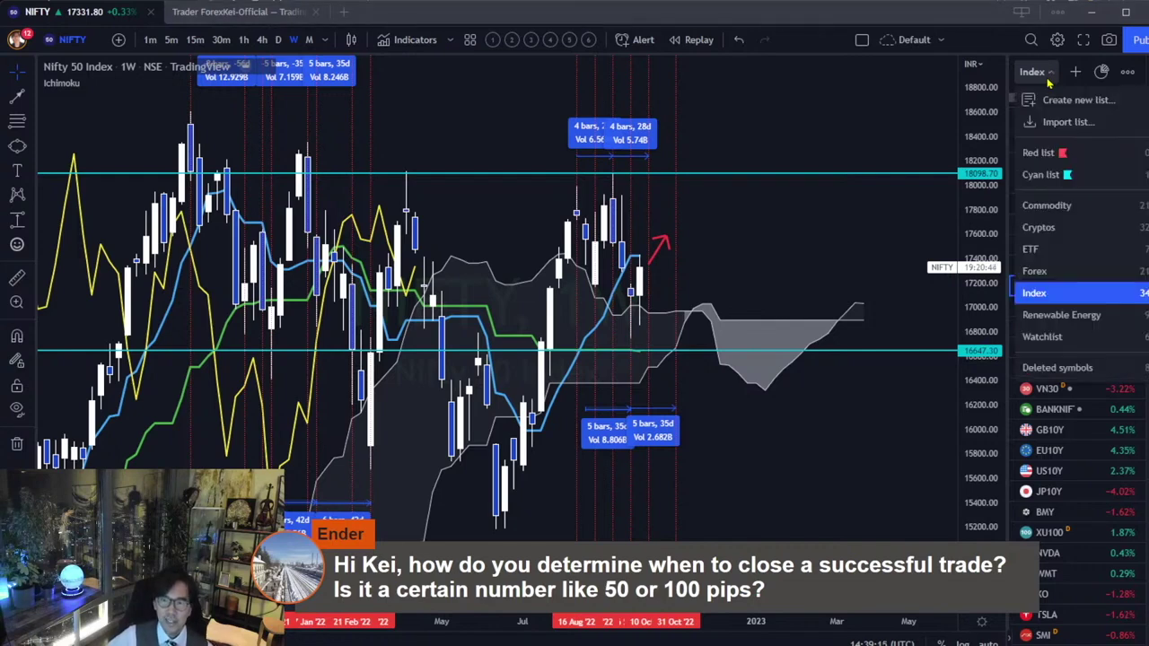
pyautogui.click(1041, 271)
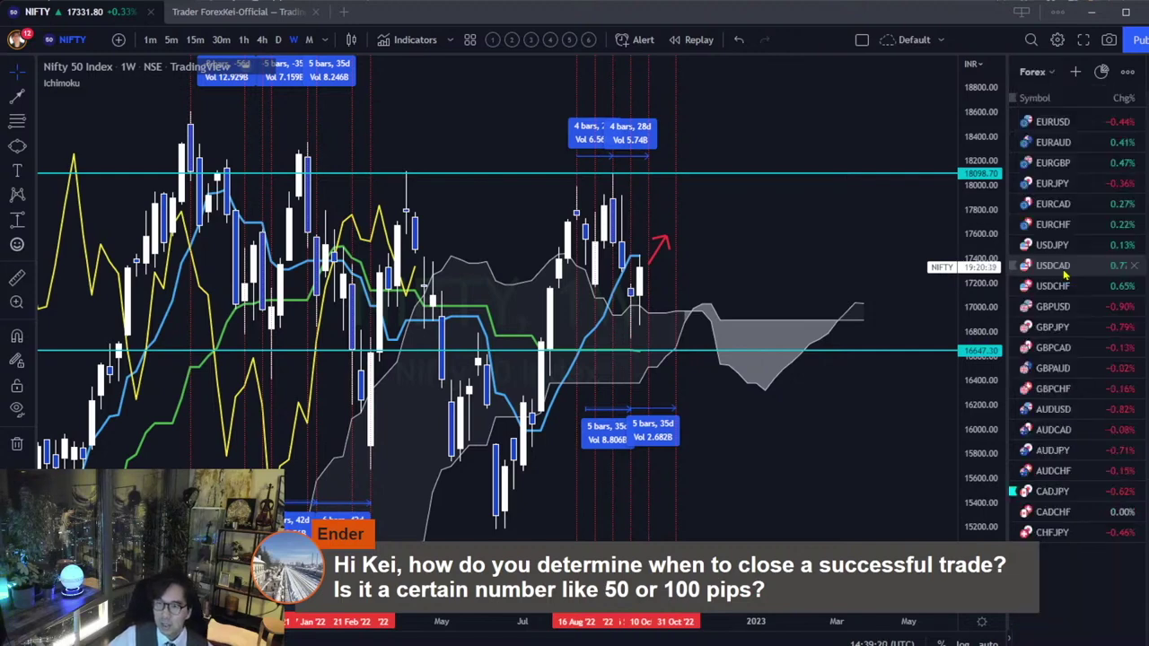
pyautogui.click(1045, 127)
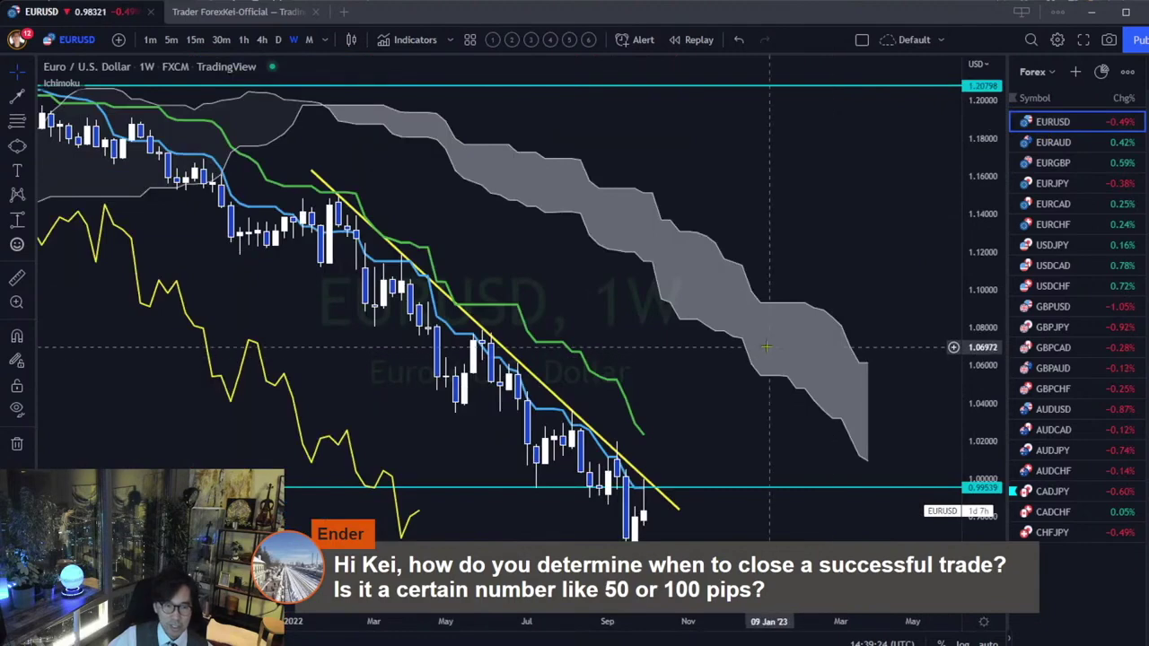
pyautogui.moveTo(600, 311); pyautogui.dragTo(610, 249)
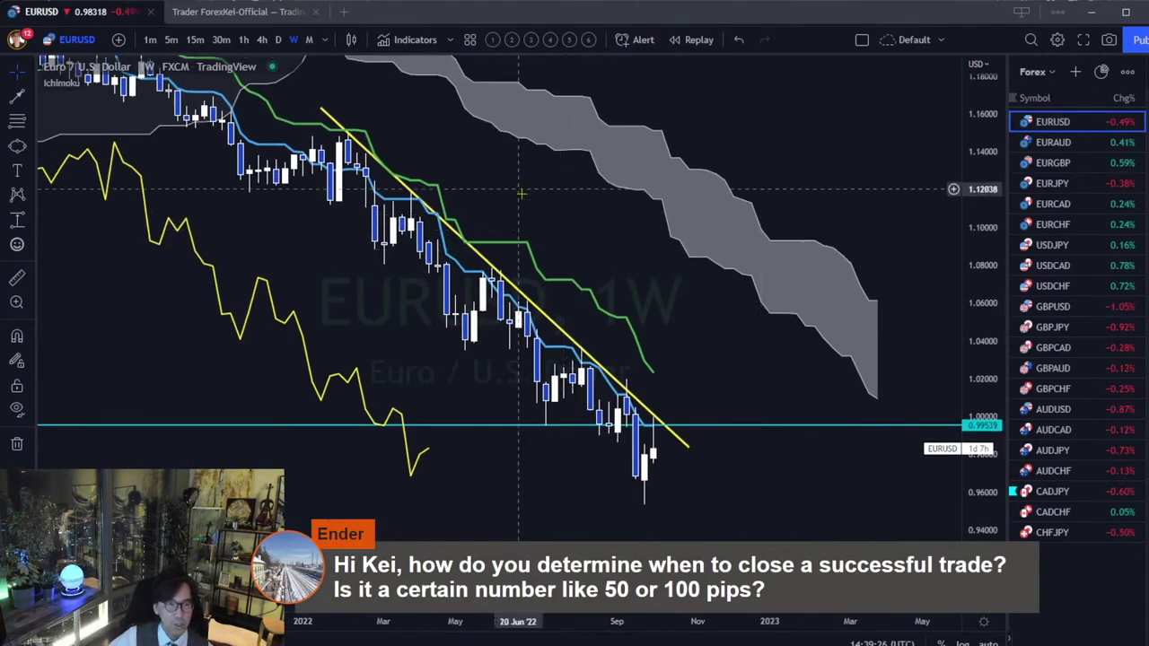
# Step: Set the EURUSD chart to the daily timeframe and start a bar replay from late September 2022
pyautogui.click(278, 39)
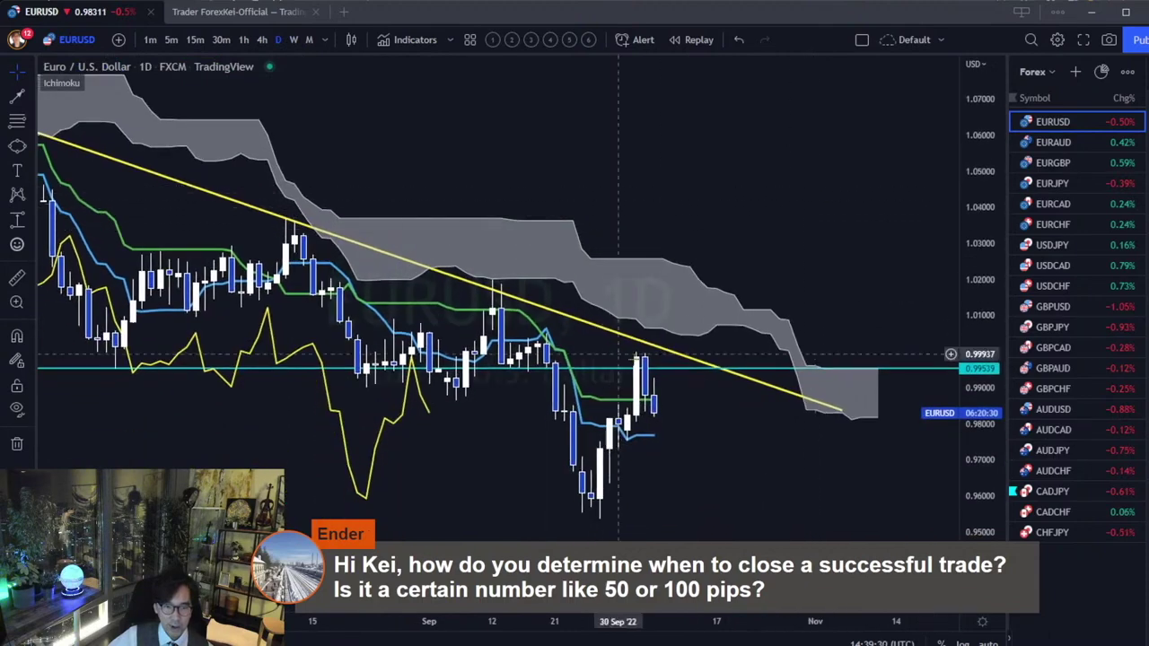
pyautogui.click(698, 40)
pyautogui.click(585, 456)
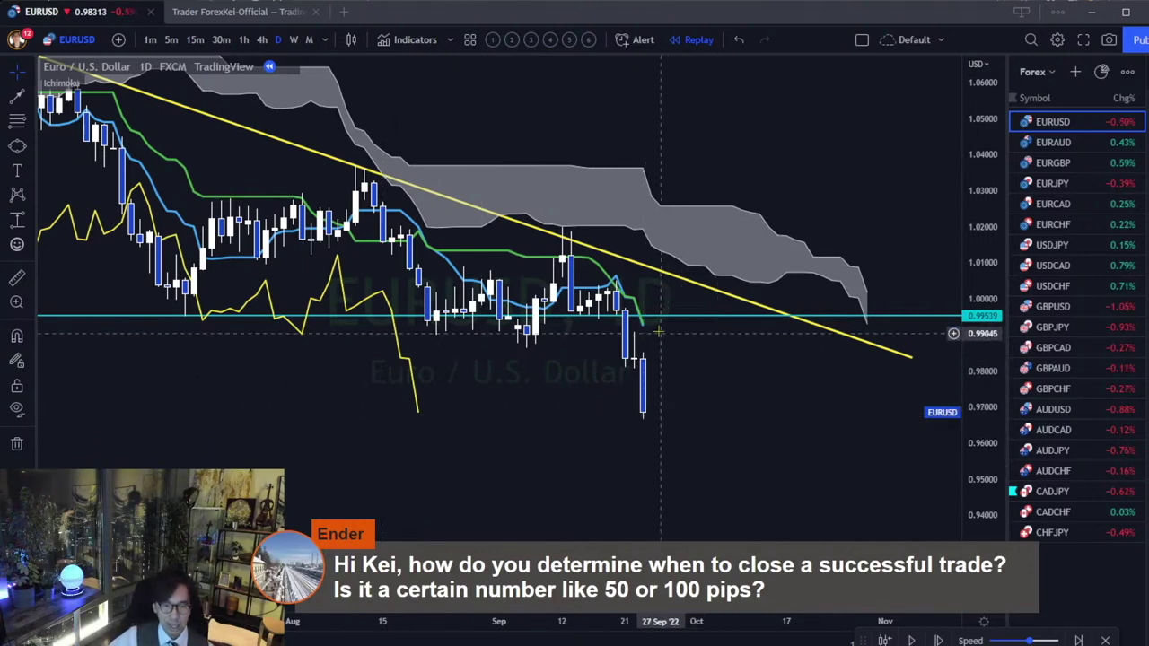
# Step: Move the cyan horizontal line down to the close of the last replay candle, at 0.96844
pyautogui.moveTo(654, 319); pyautogui.dragTo(677, 412)
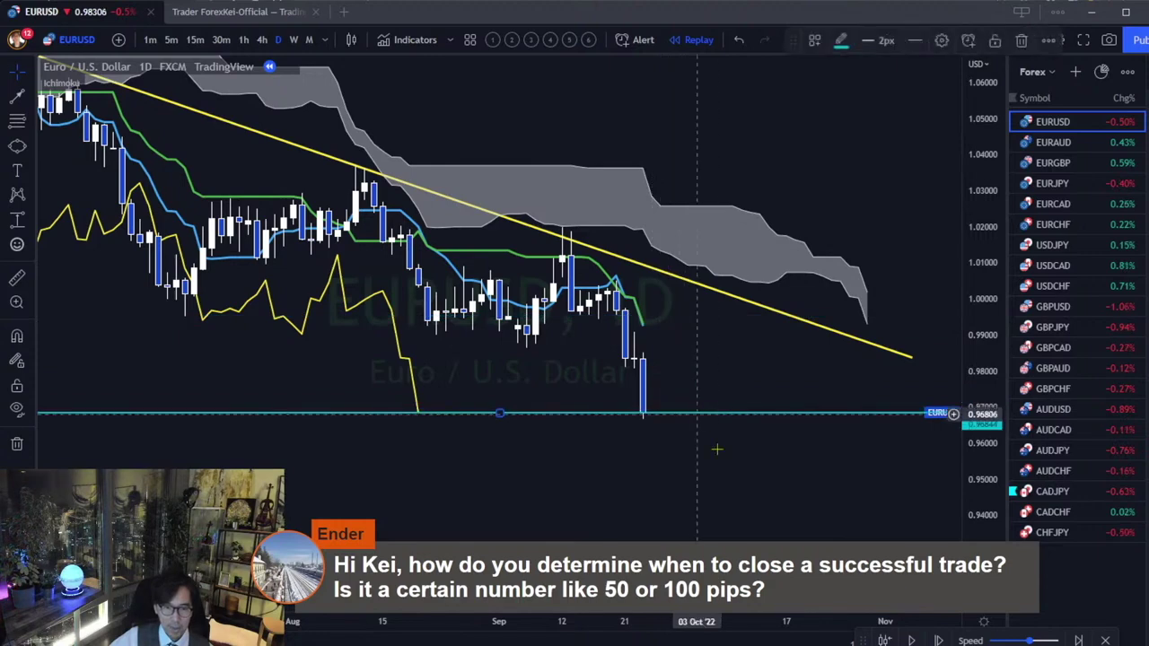
pyautogui.moveTo(734, 331); pyautogui.dragTo(674, 293)
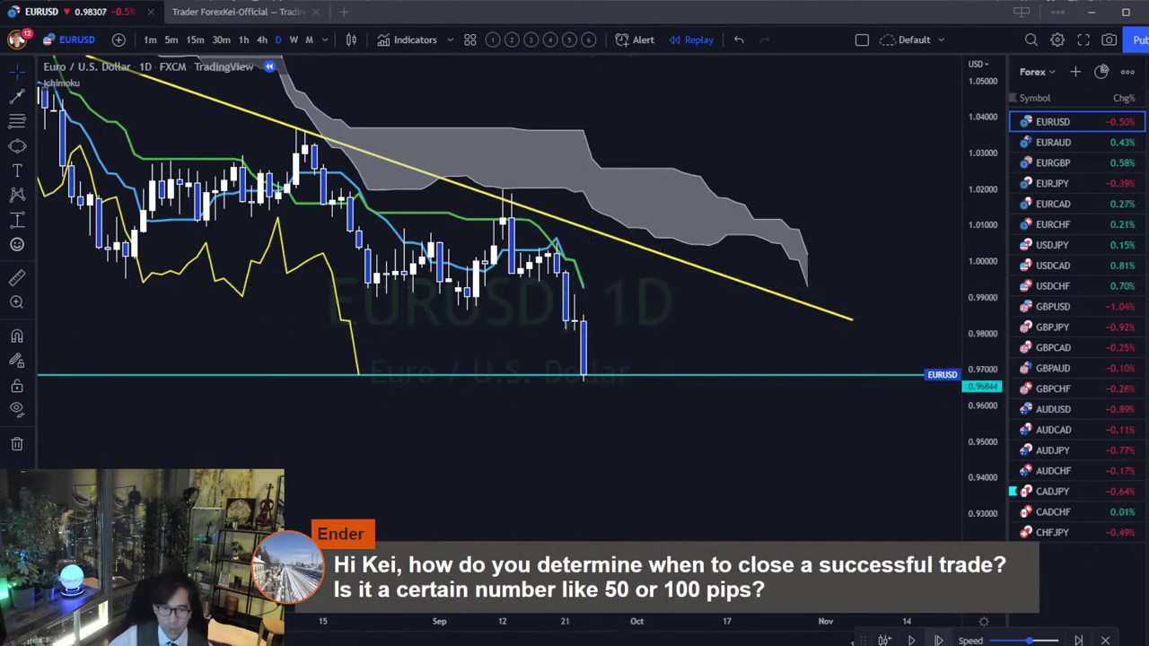
# Step: Advance the bar replay by two daily candles
pyautogui.click(938, 640)
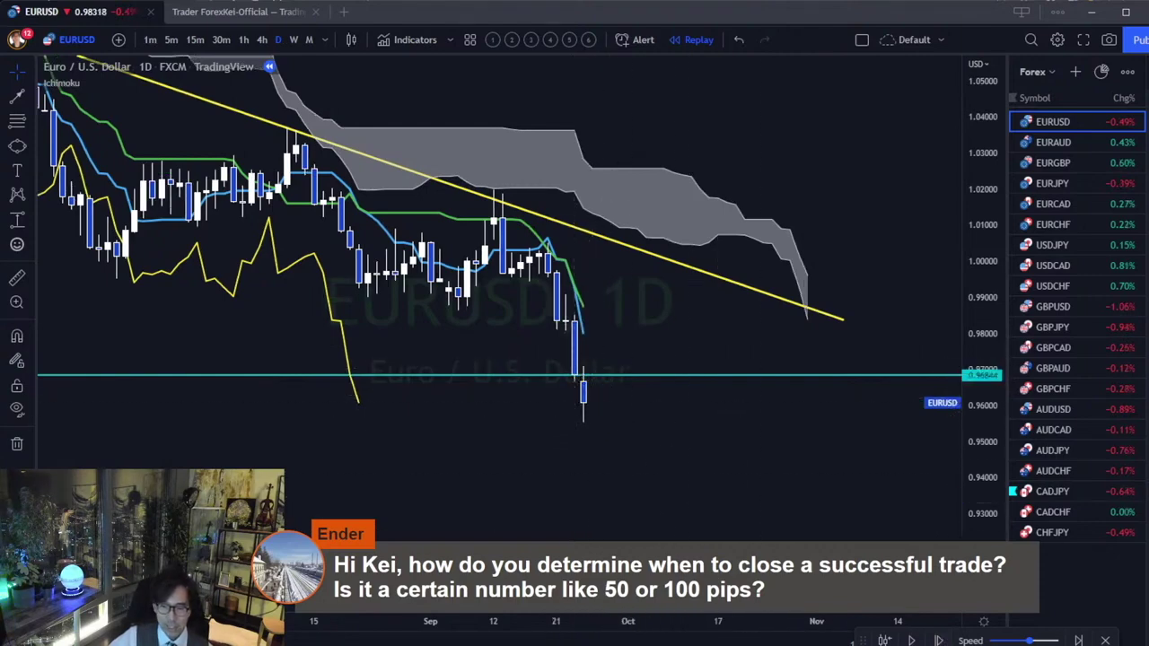
pyautogui.click(938, 640)
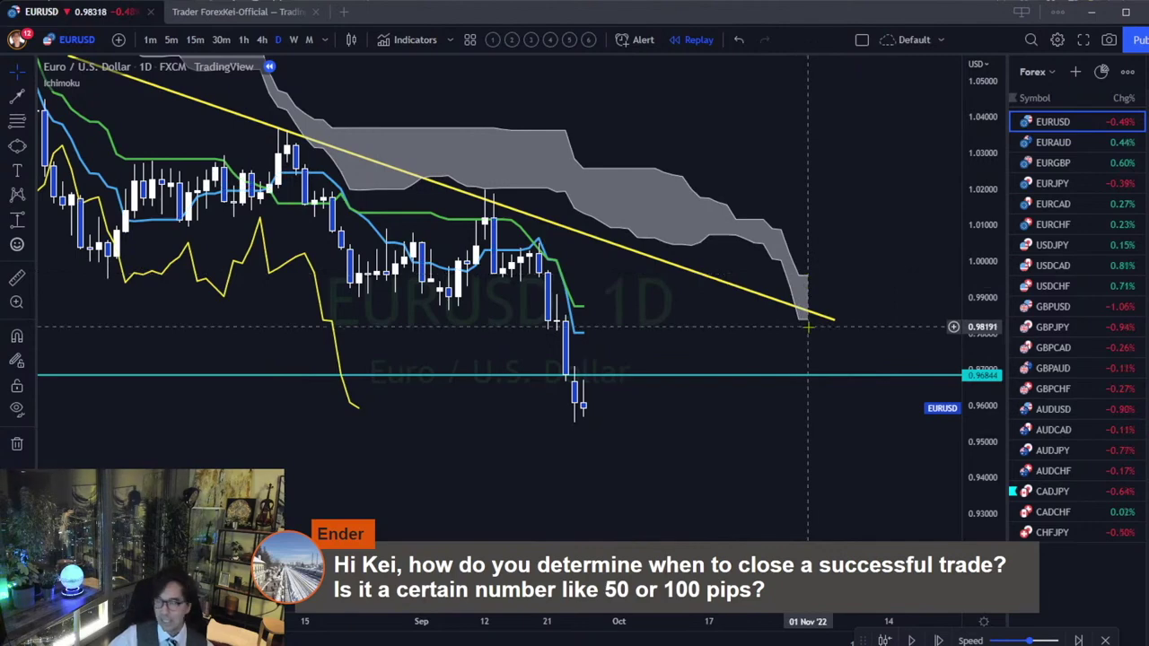
pyautogui.scroll(3, 725, 619)
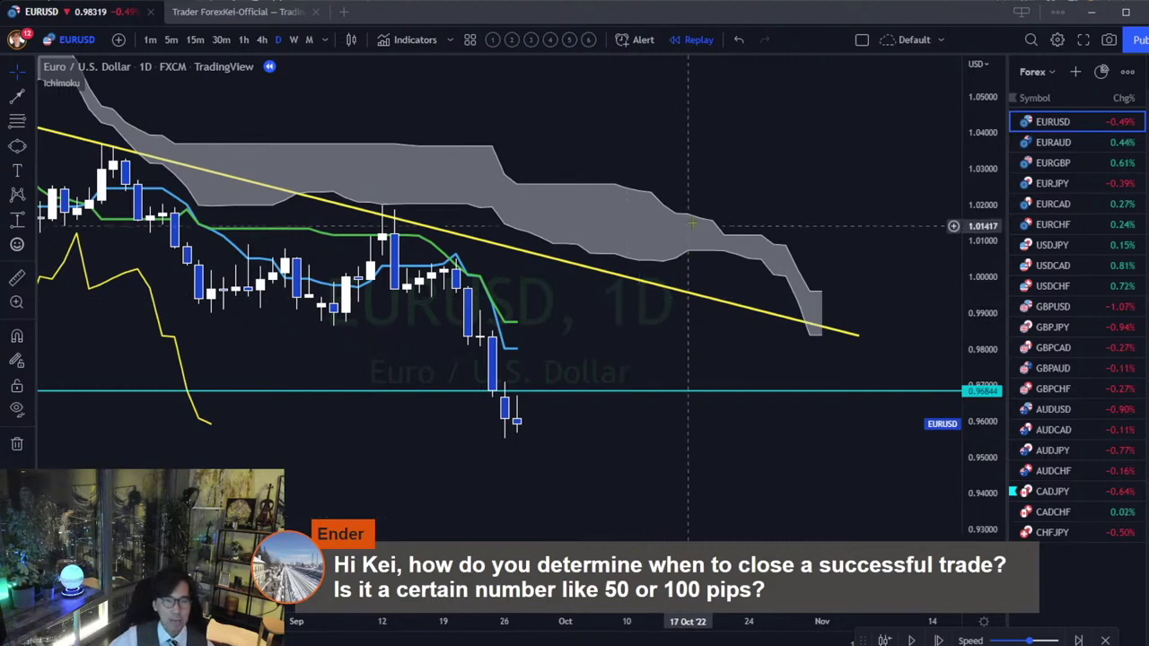
# Step: Change the chart to the 5-minute timeframe and place a horizontal line at 0.96300
pyautogui.click(171, 39)
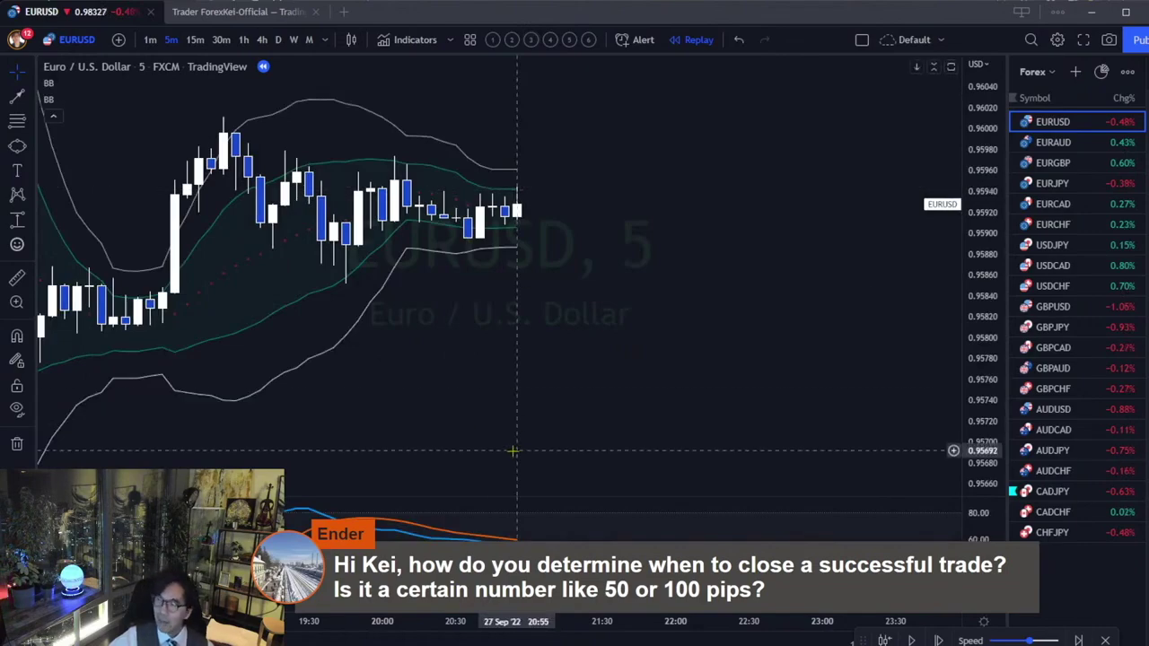
pyautogui.scroll(-10, 685, 356)
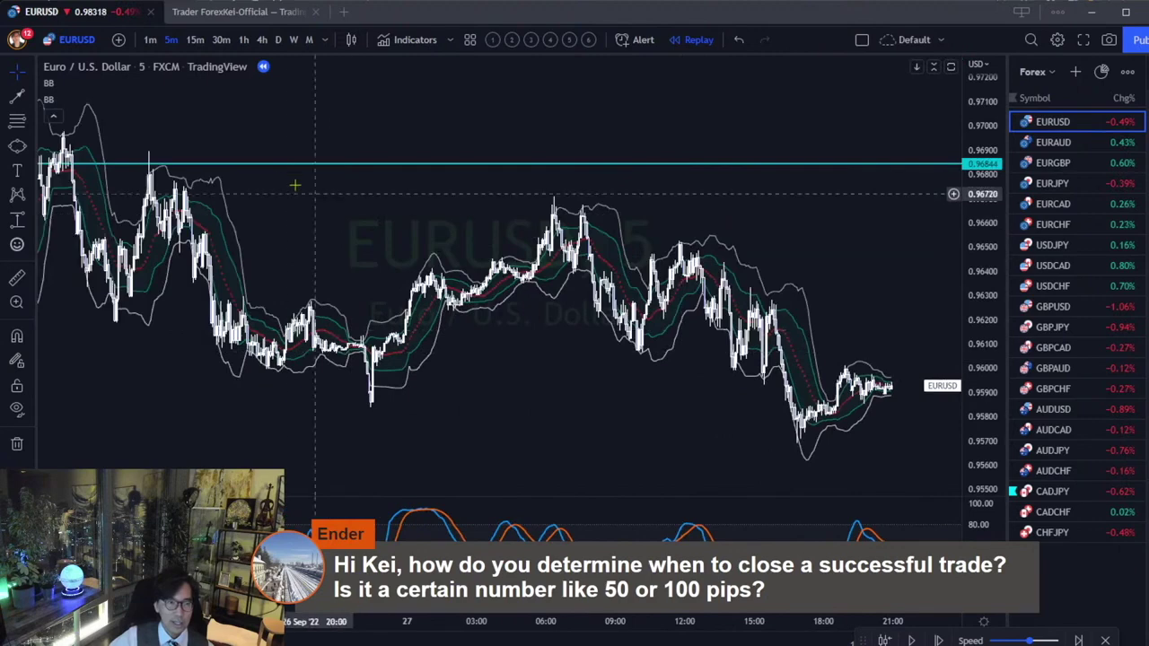
pyautogui.scroll(5, 727, 323)
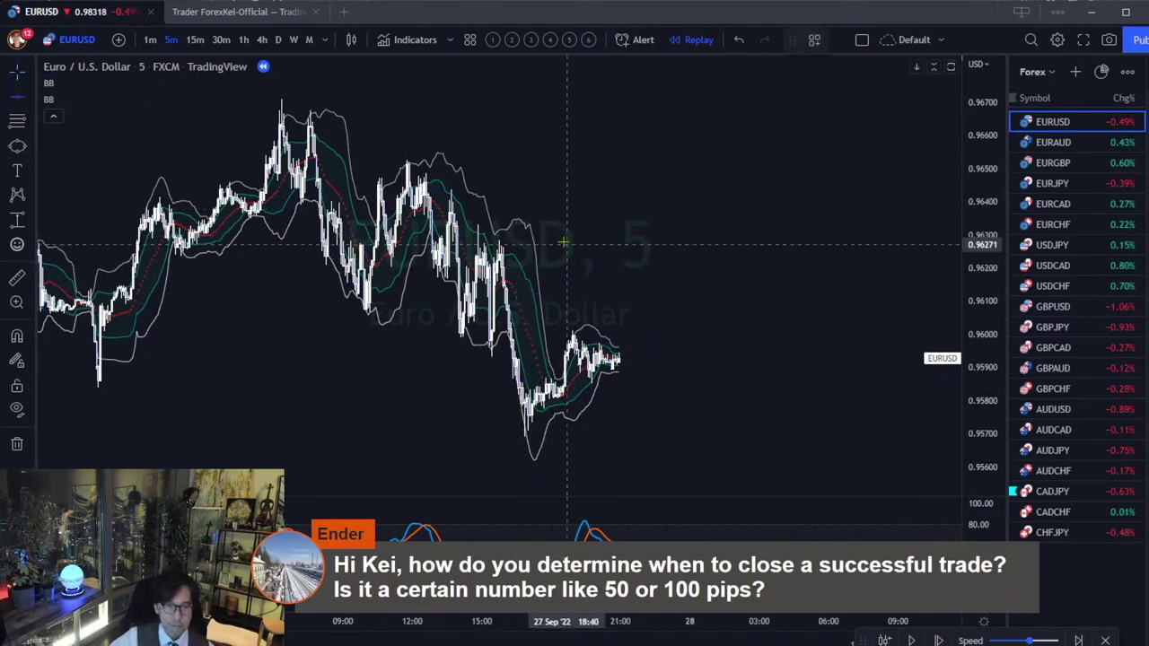
pyautogui.click(500, 236)
pyautogui.moveTo(660, 628)
pyautogui.mouseDown()
pyautogui.moveTo(495, 624)
pyautogui.moveTo(595, 437)
pyautogui.moveTo(968, 638)
pyautogui.mouseUp()
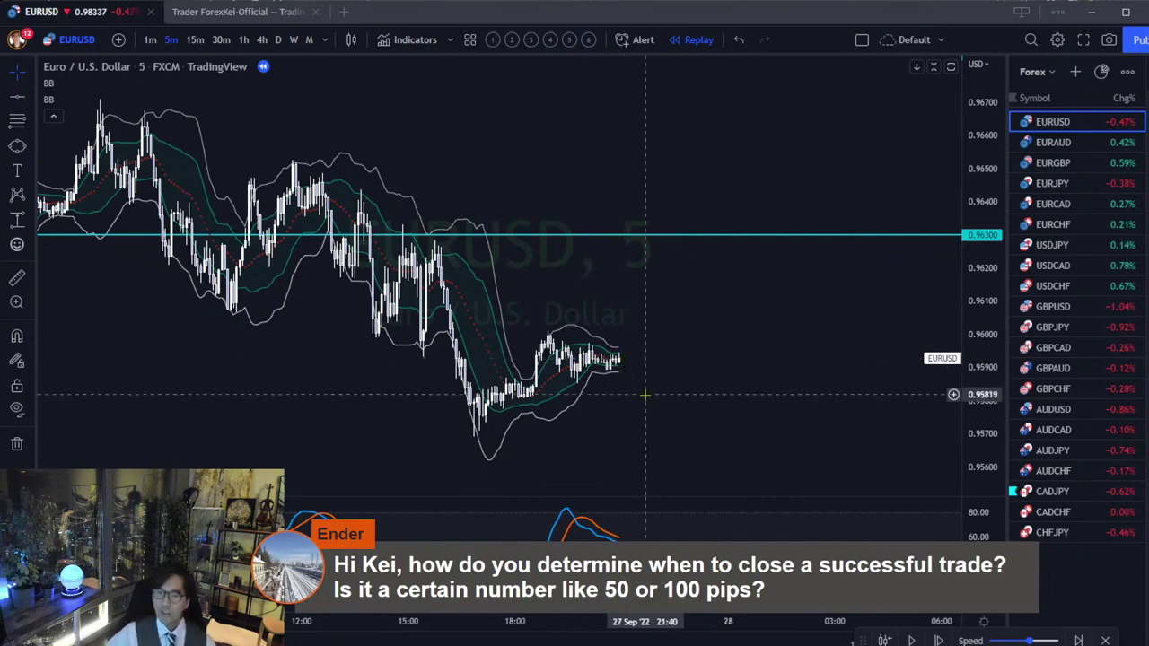
# Step: Lower the 0.96300 horizontal line to 0.96019, just above the most recent swing high
pyautogui.moveTo(970, 455); pyautogui.dragTo(986, 381)
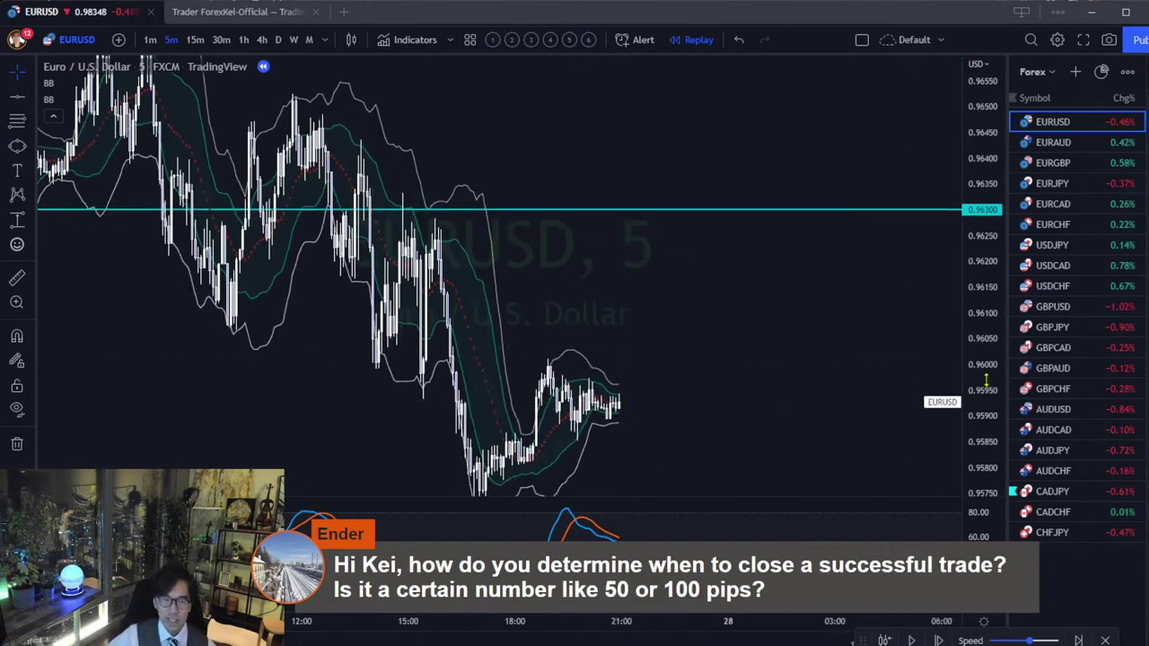
pyautogui.moveTo(841, 378); pyautogui.dragTo(811, 308)
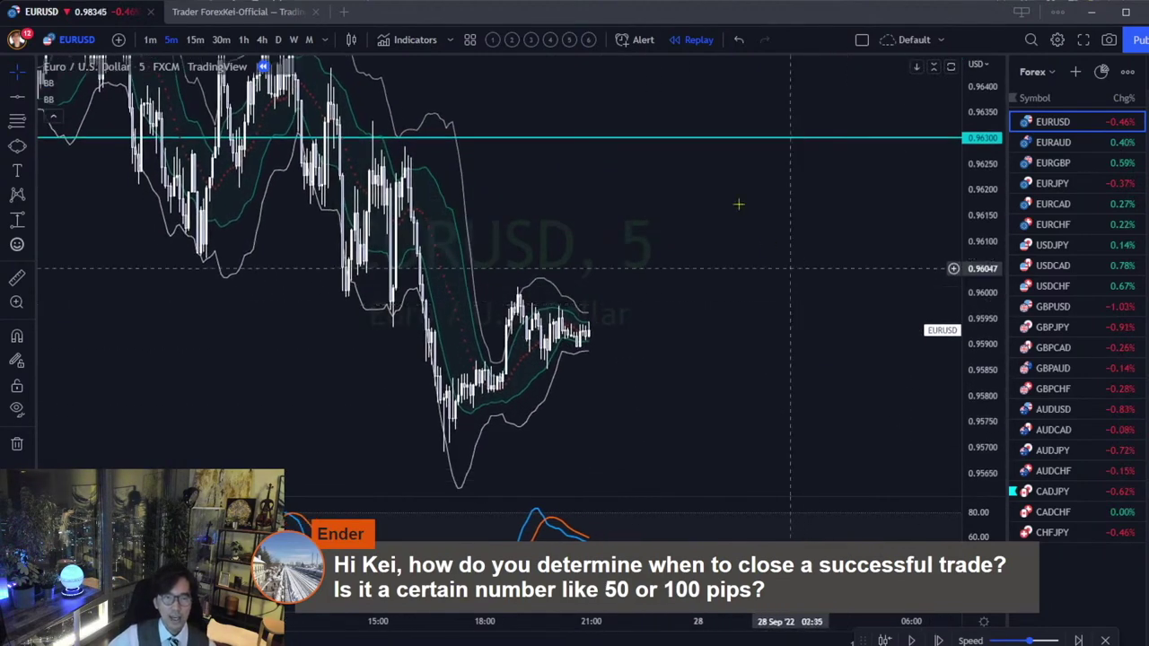
pyautogui.moveTo(668, 144); pyautogui.dragTo(713, 286)
pyautogui.moveTo(978, 269); pyautogui.dragTo(985, 619)
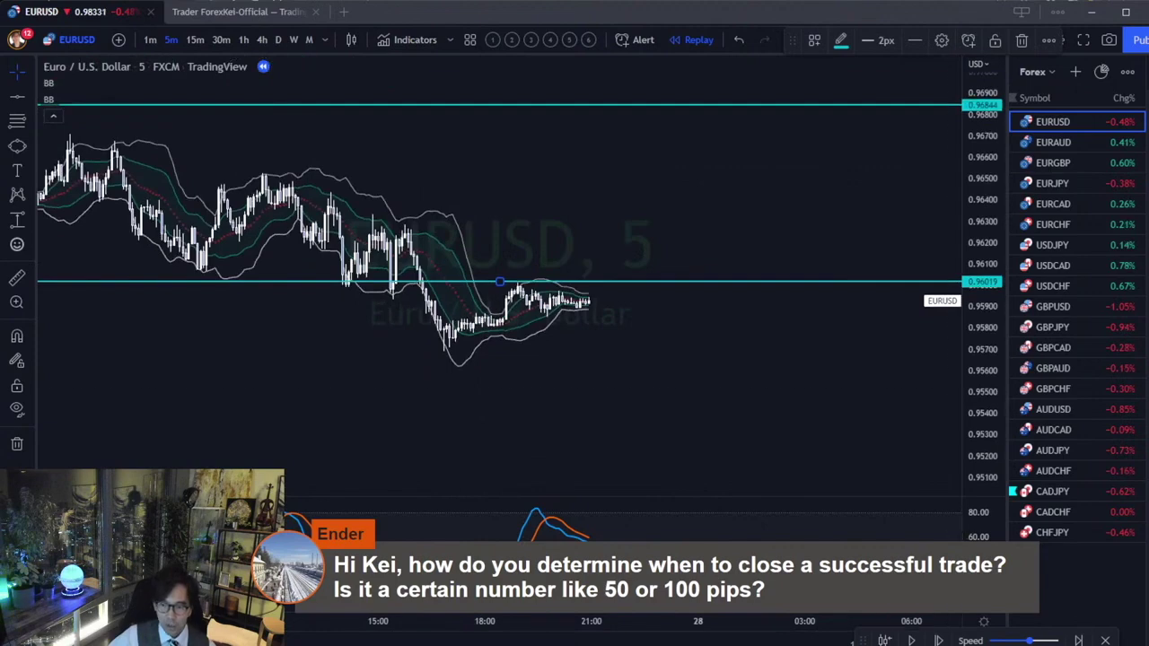
# Step: Measure the price range from the 0.96844 line down to the 0.96019 line
pyautogui.click(16, 218)
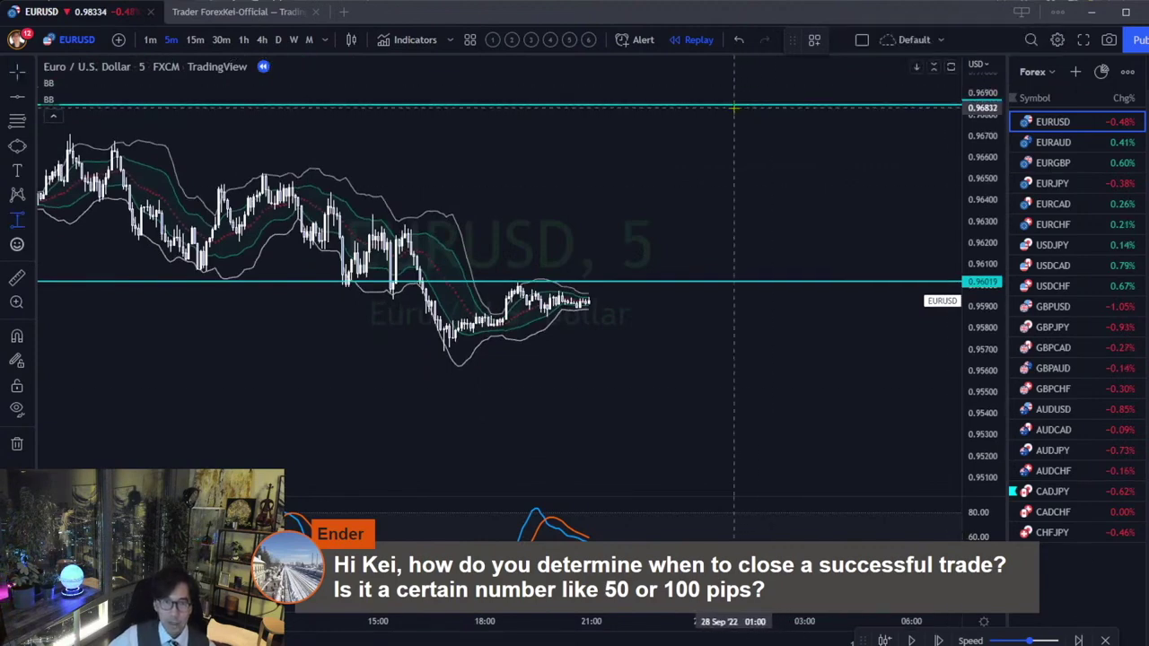
pyautogui.click(728, 105)
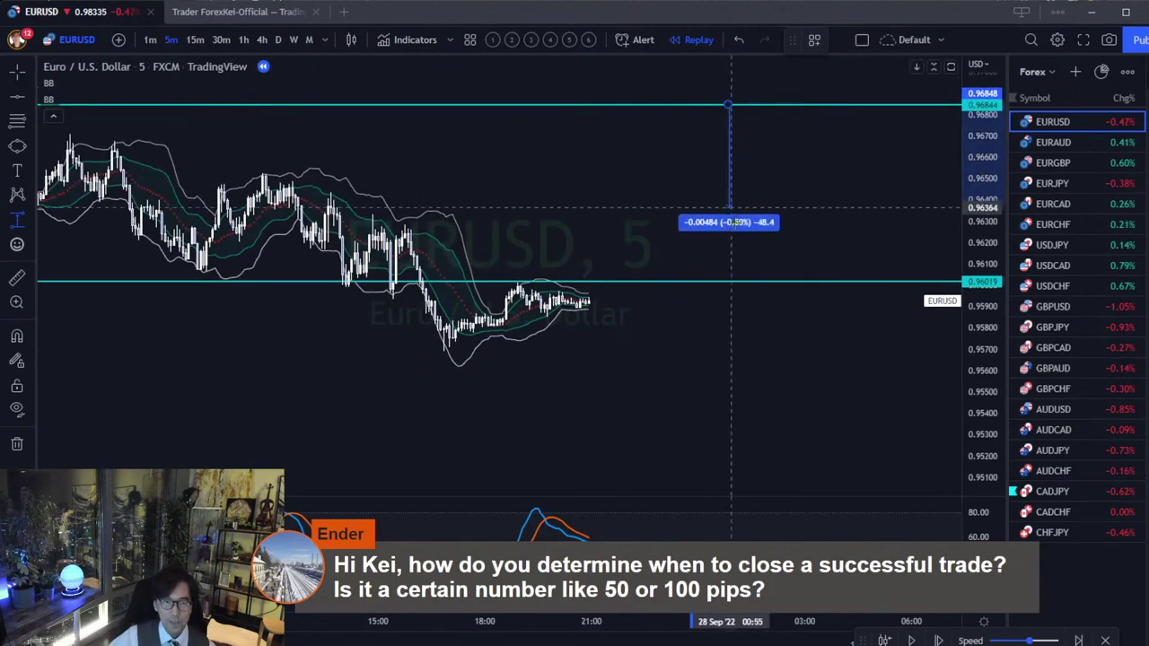
pyautogui.click(738, 281)
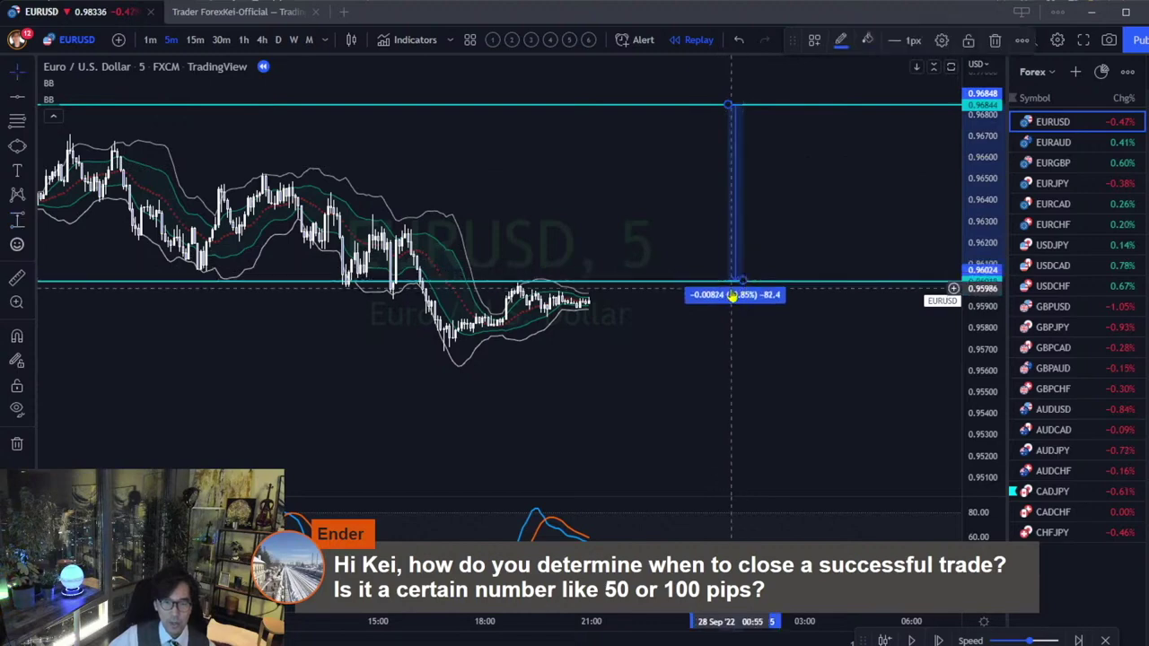
# Step: Draw a red arrow rising from the last candle to about 0.96047, above the 0.96019 line
pyautogui.moveTo(960, 457); pyautogui.dragTo(955, 206)
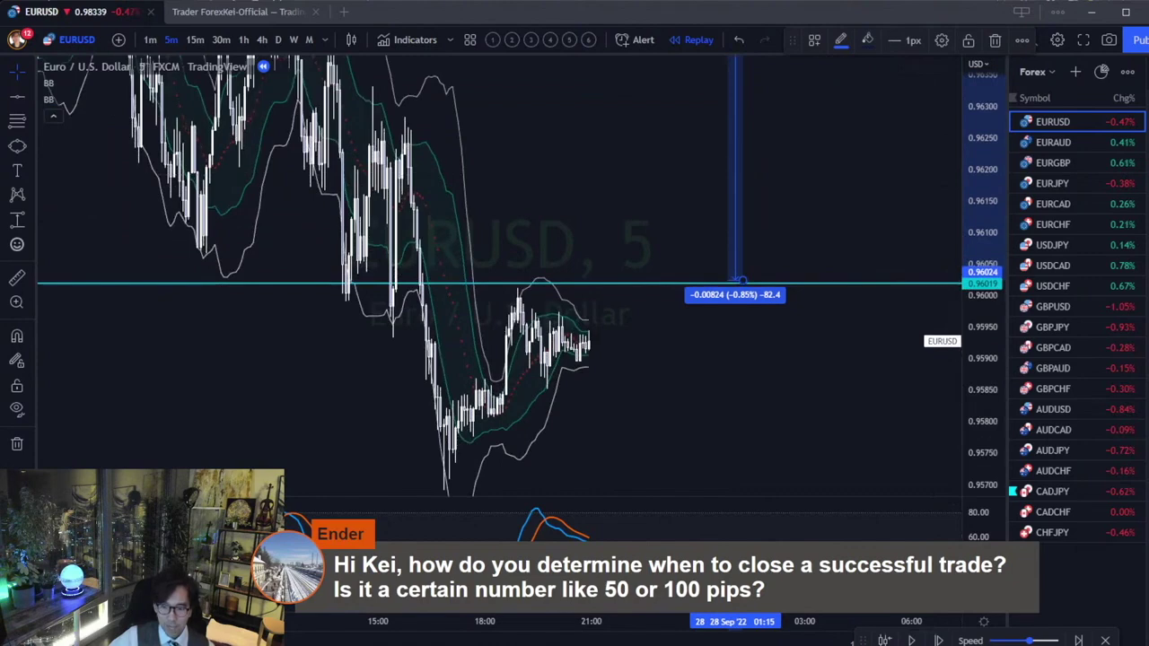
pyautogui.click(592, 334)
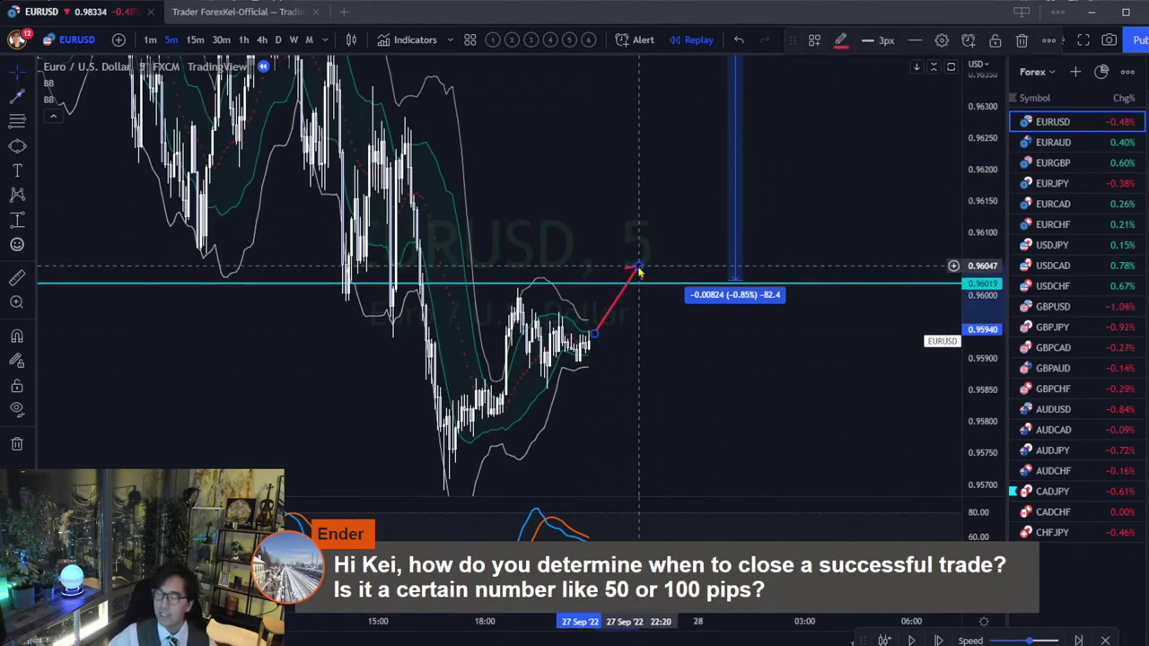
pyautogui.click(636, 269)
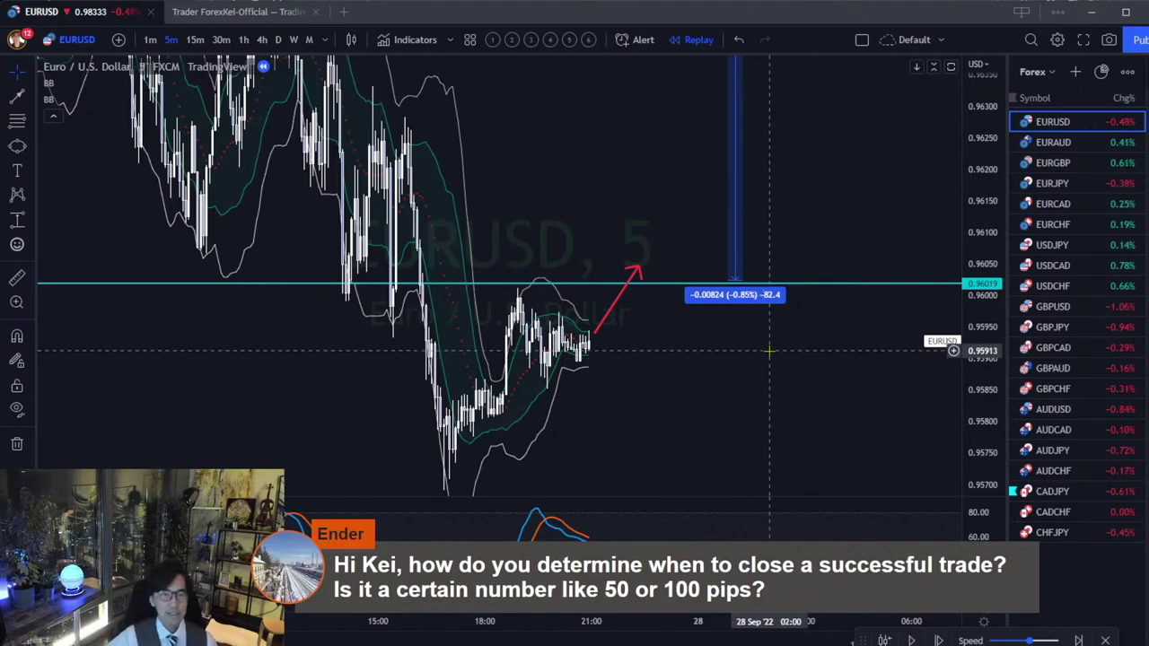
# Step: Draw a zigzag of red arrows falling from the last candle, rebounding slightly, and falling further
pyautogui.moveTo(618, 349); pyautogui.dragTo(594, 294)
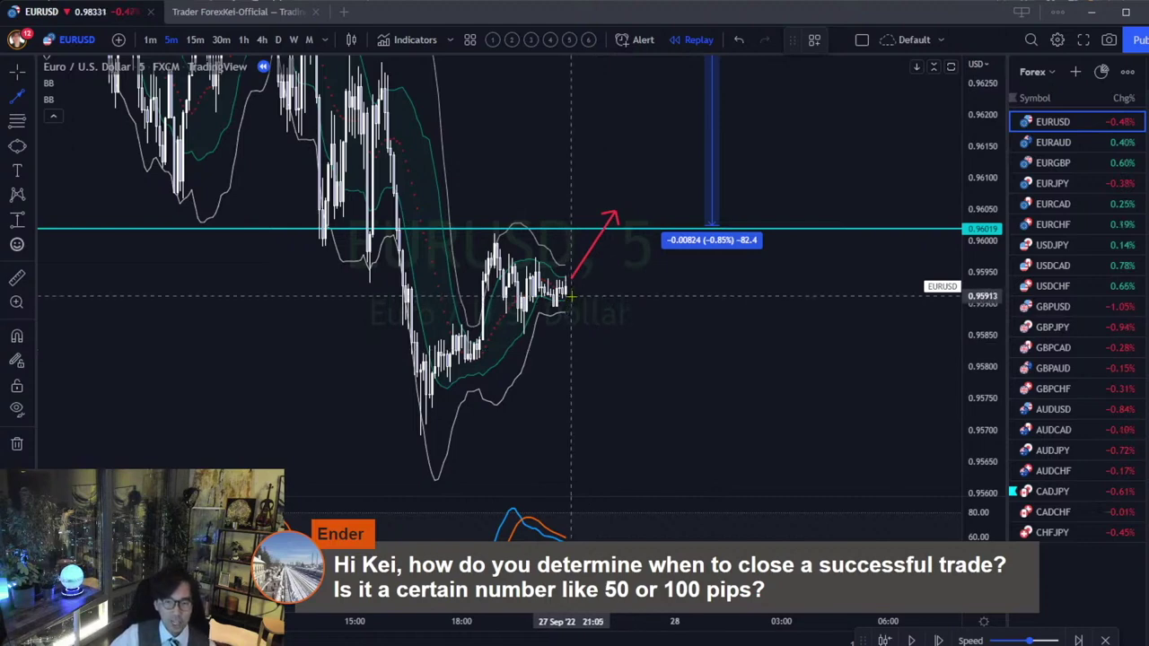
pyautogui.moveTo(568, 295); pyautogui.dragTo(607, 328)
pyautogui.click(651, 354)
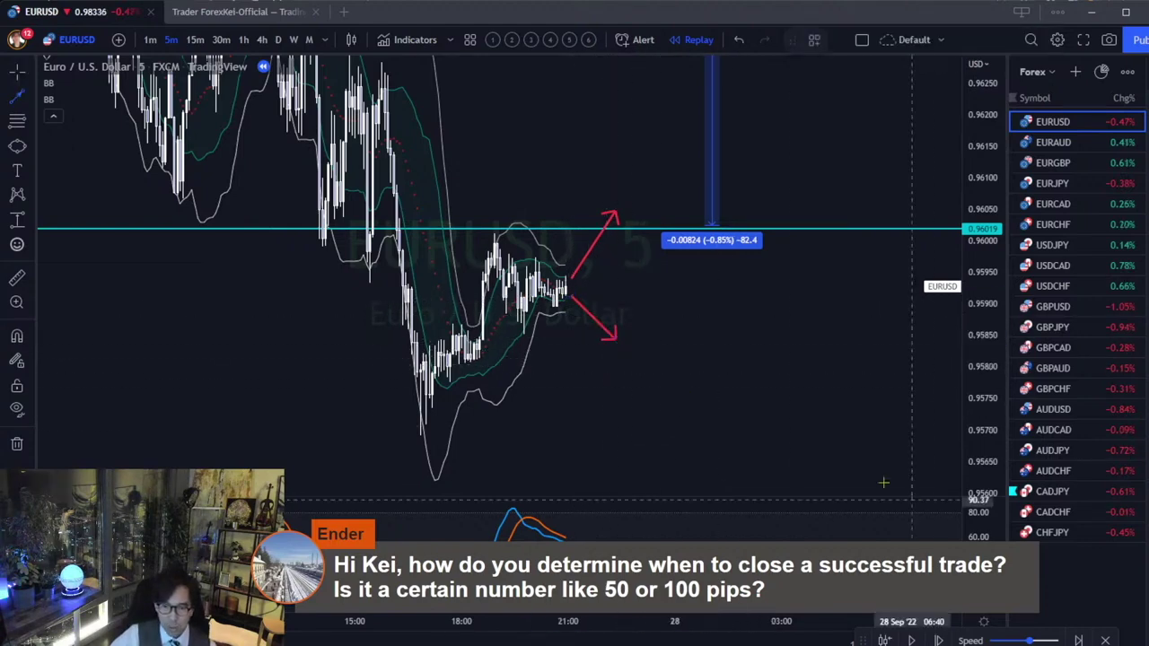
pyautogui.moveTo(620, 339)
pyautogui.mouseDown()
pyautogui.moveTo(664, 315)
pyautogui.moveTo(734, 388)
pyautogui.mouseUp()
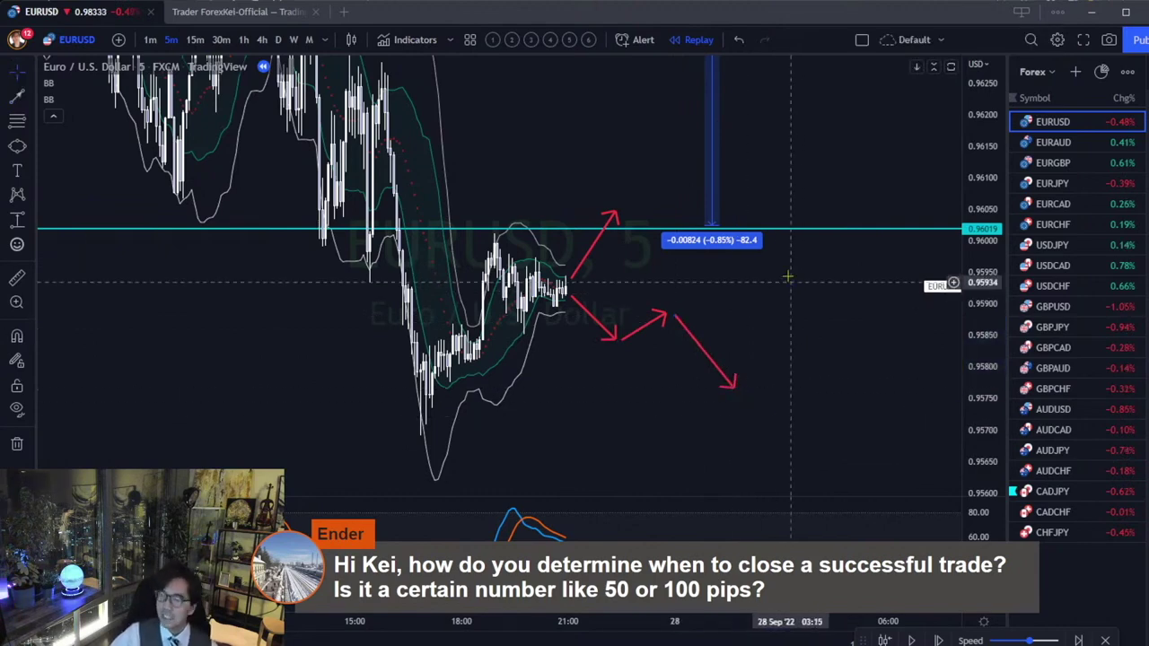
# Step: Lower the 0.96019 line to 0.95905 and extend the price range measurement down to it
pyautogui.moveTo(780, 234); pyautogui.dragTo(776, 301)
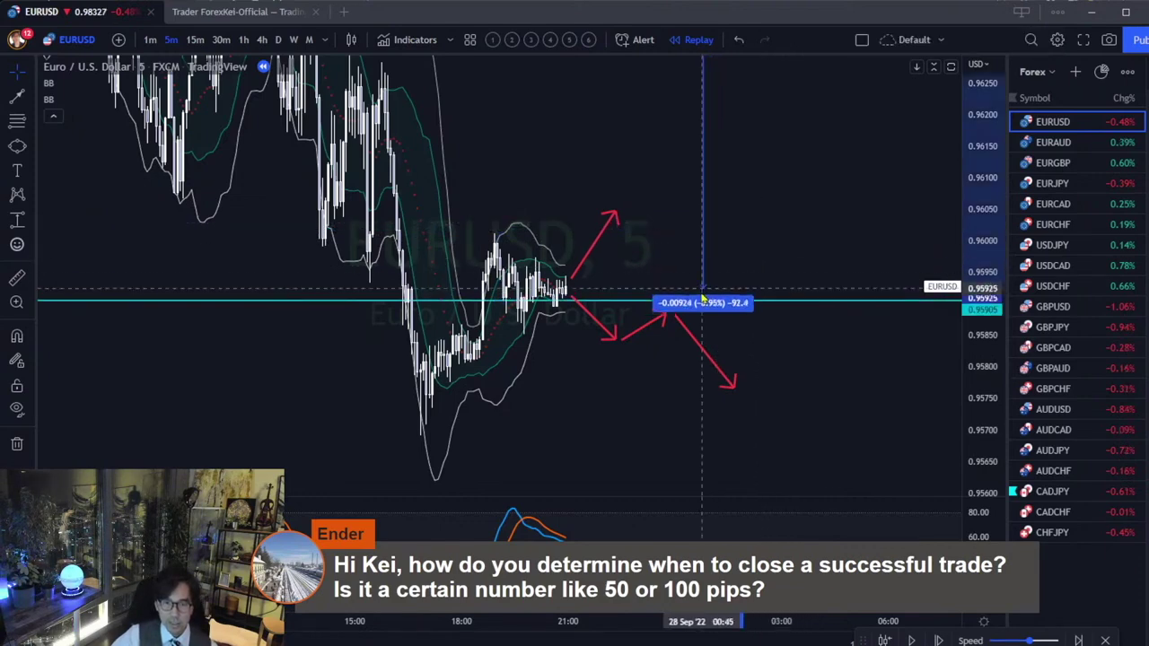
pyautogui.click(703, 303)
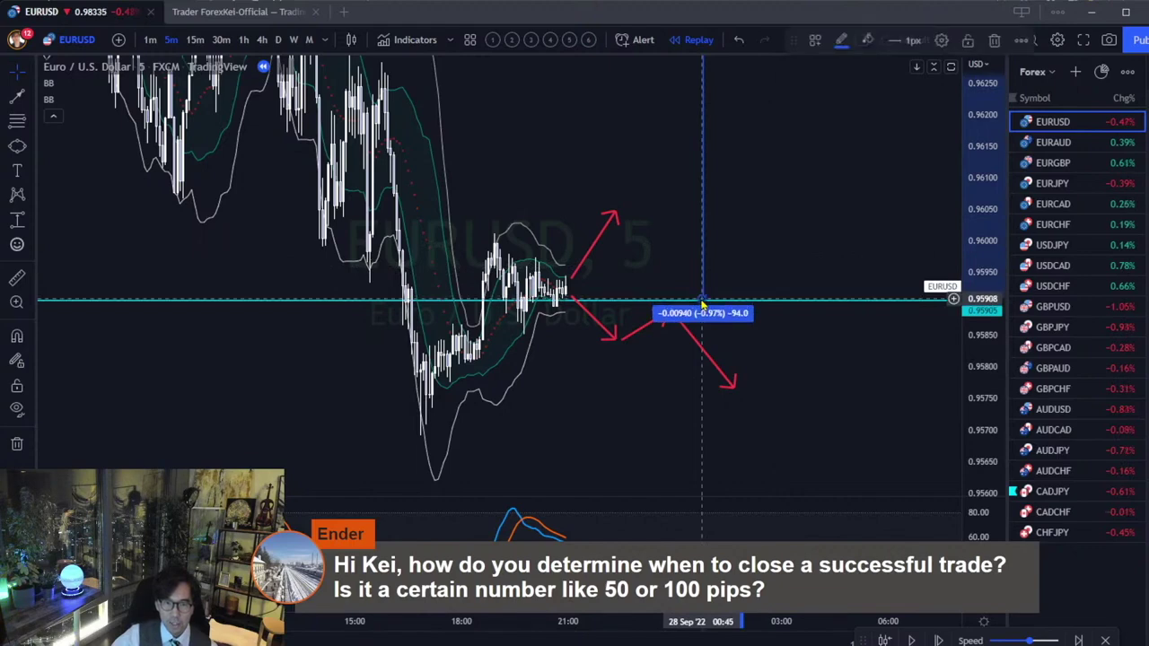
pyautogui.press('Escape')
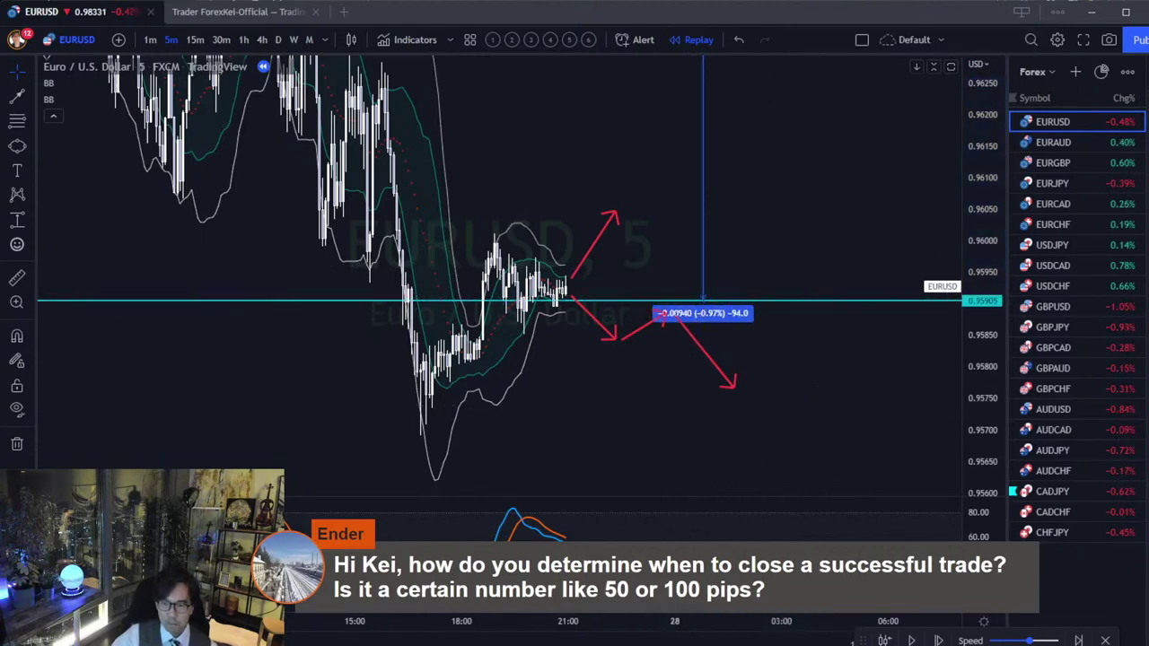
# Step: Add a red arrow rising from the zigzag's low to the 0.95905 line, and place another horizontal line at 0.96015
pyautogui.click(745, 383)
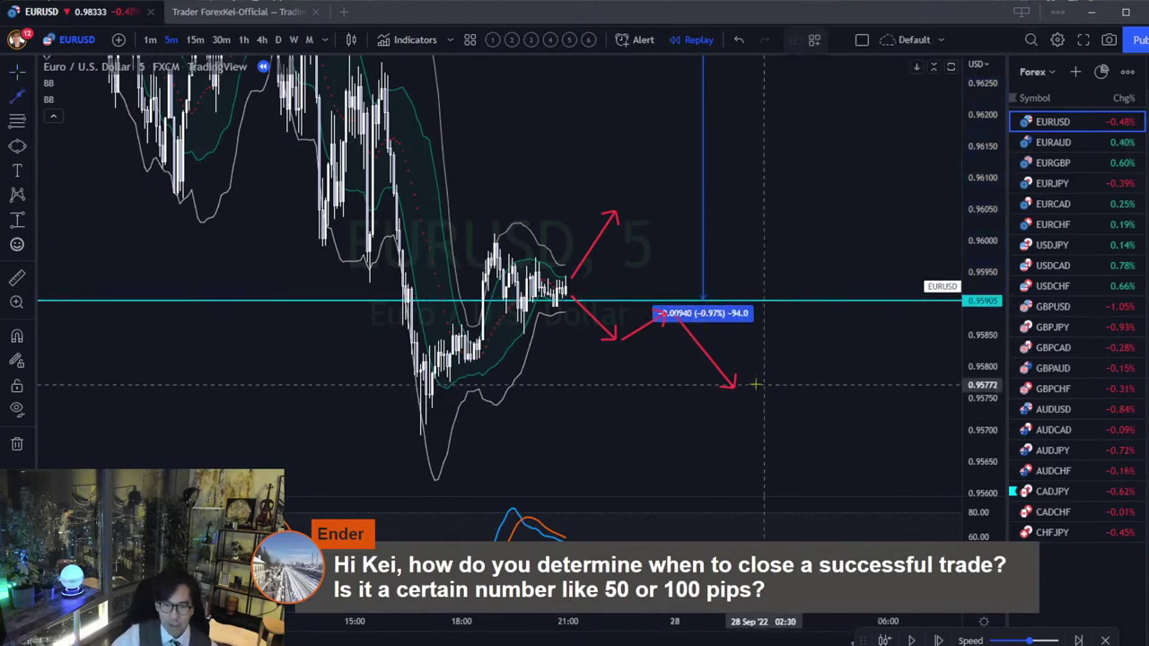
pyautogui.click(799, 300)
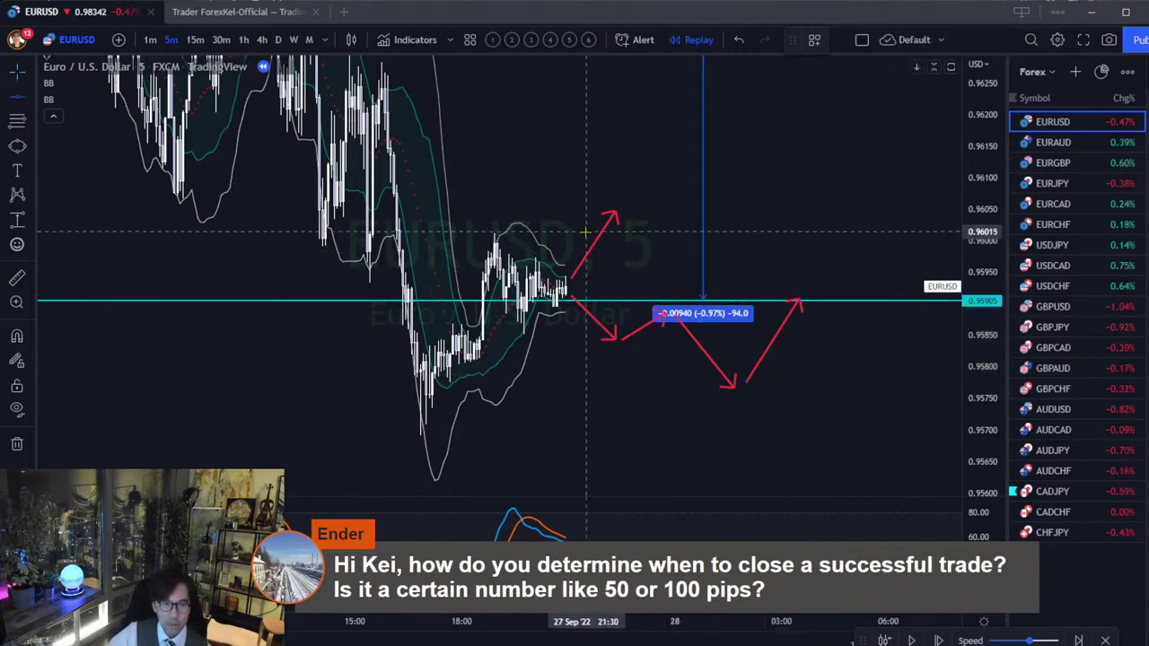
pyautogui.hotkey('alt', 'h')
pyautogui.click(718, 256)
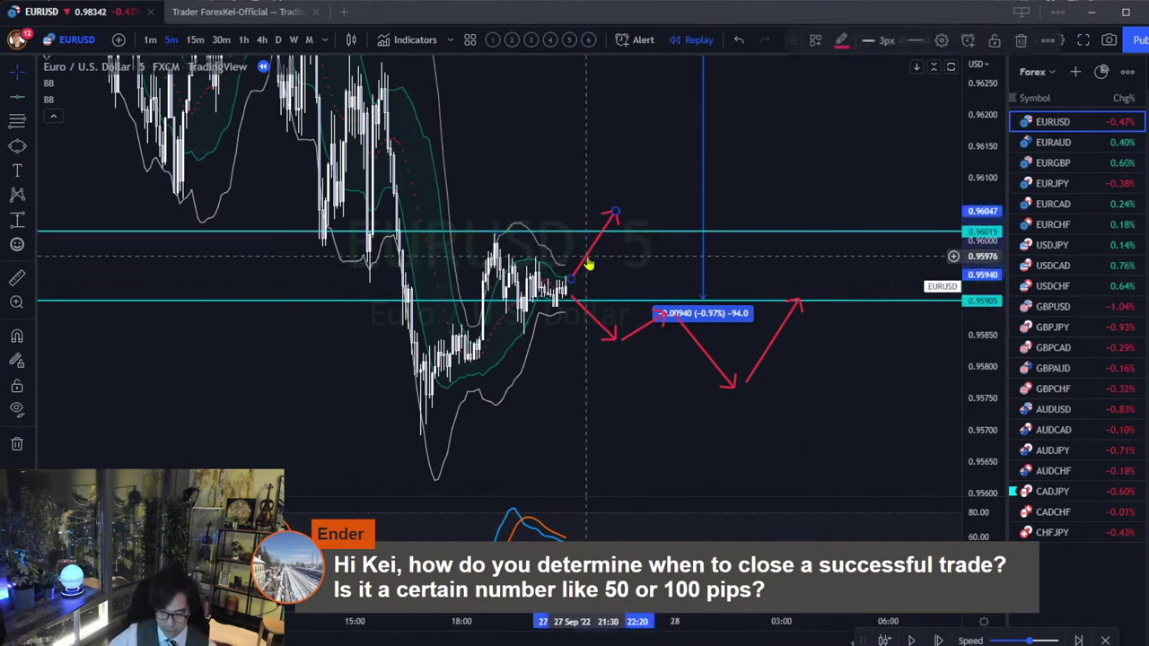
# Step: Delete the red arrows, the price range measurement and the 0.95905 horizontal line, keeping the 0.96015 line
pyautogui.click(605, 332)
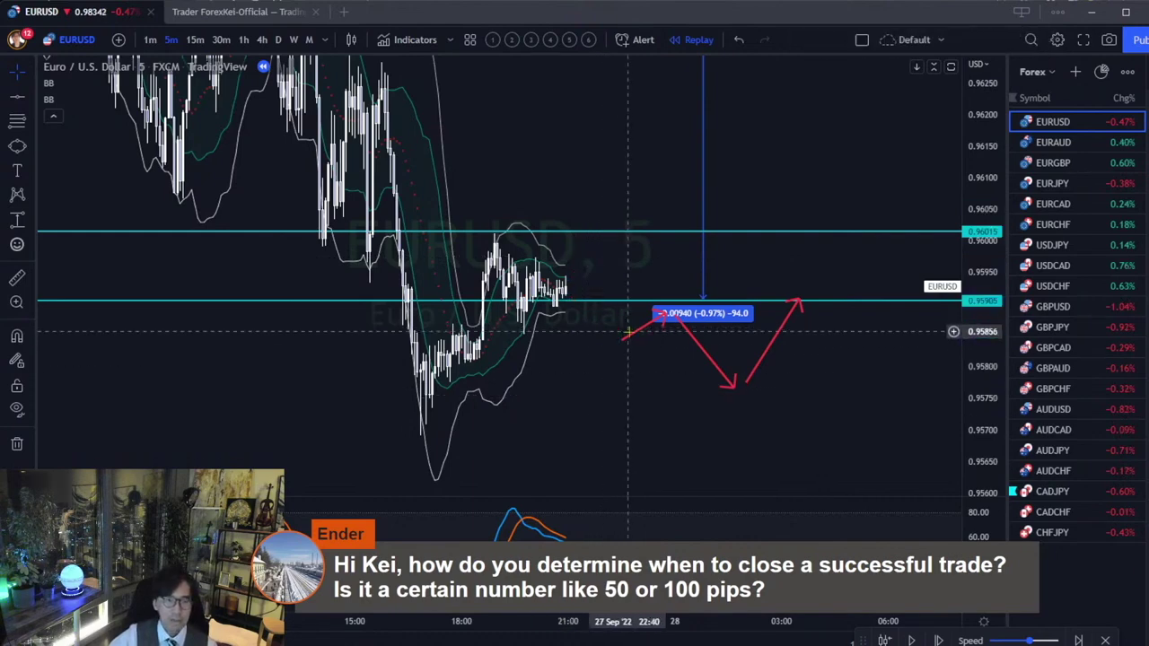
pyautogui.press('Delete')
pyautogui.click(708, 361)
pyautogui.press('Delete')
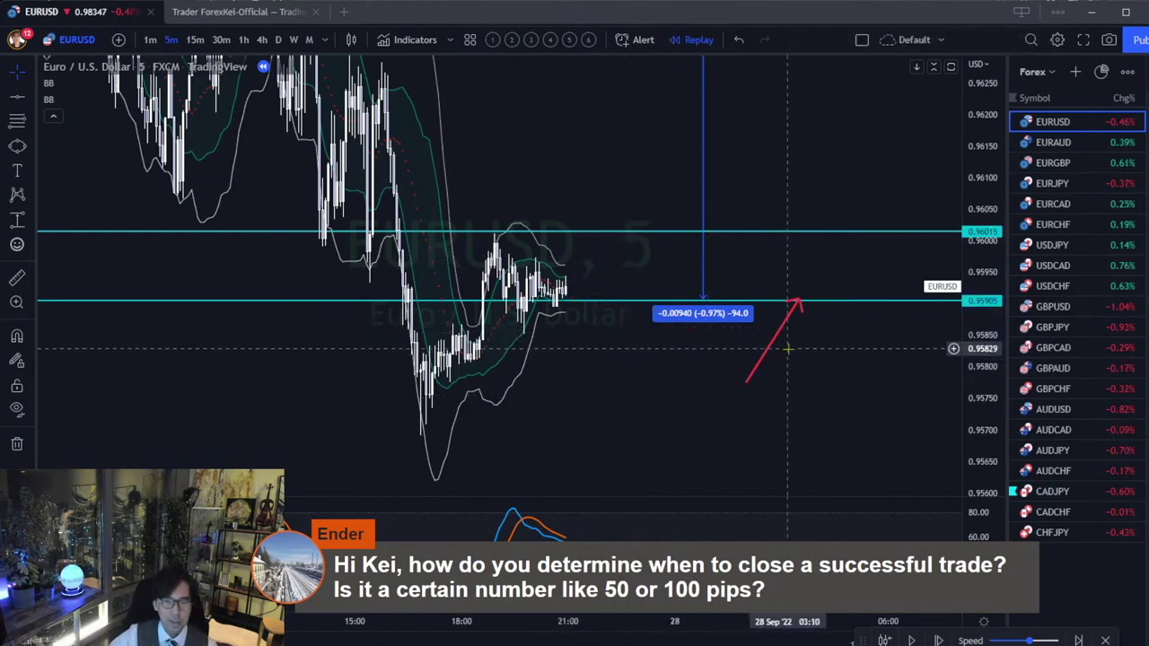
pyautogui.press('Delete')
pyautogui.click(721, 301)
pyautogui.press('Delete')
# Step: Draw a short red arrow falling from the last candle, followed by two short red arrows rising toward the 0.96015 line
pyautogui.hotkey('alt', 't')
pyautogui.click(575, 287)
pyautogui.click(596, 304)
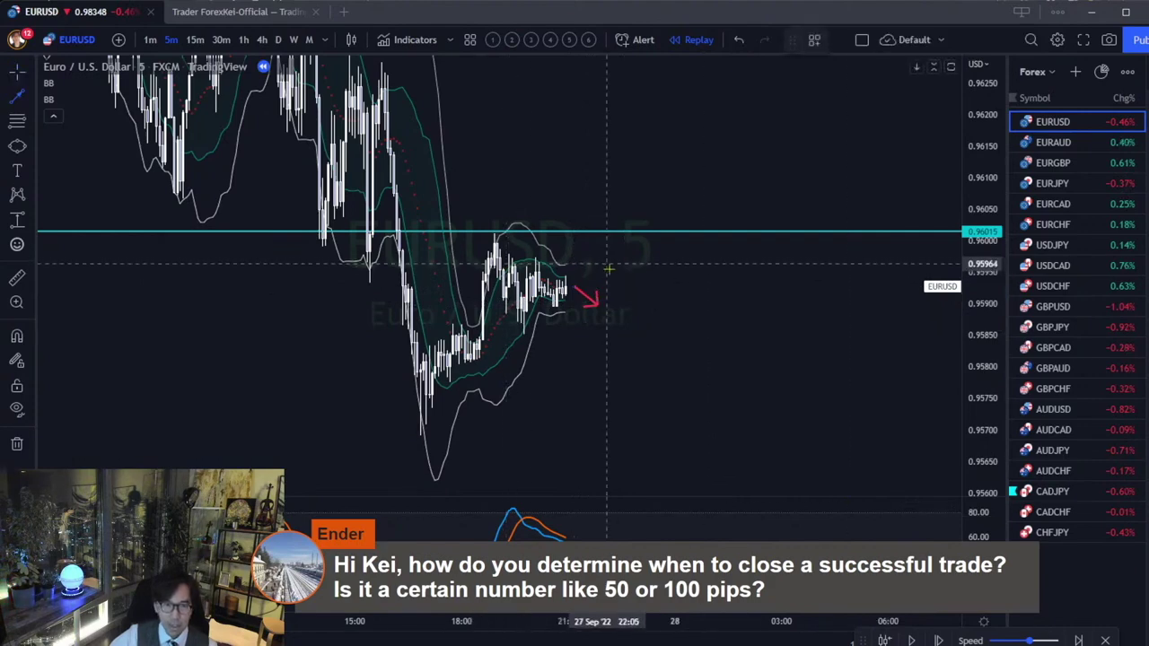
pyautogui.click(596, 305)
pyautogui.click(621, 280)
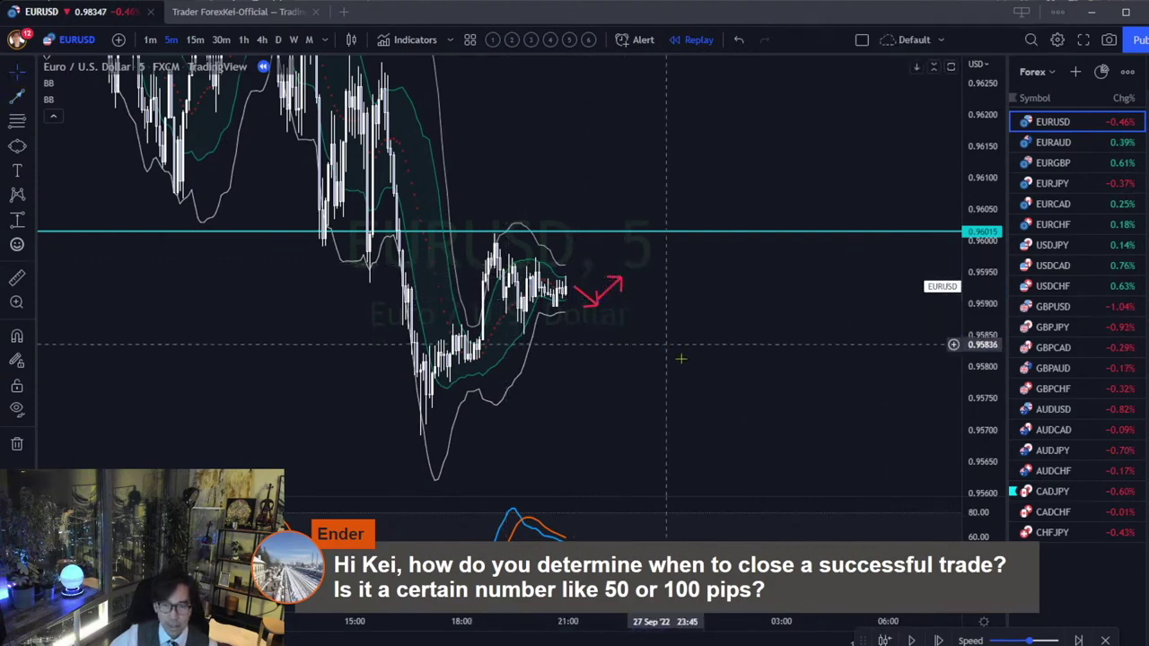
pyautogui.click(630, 278)
pyautogui.click(642, 263)
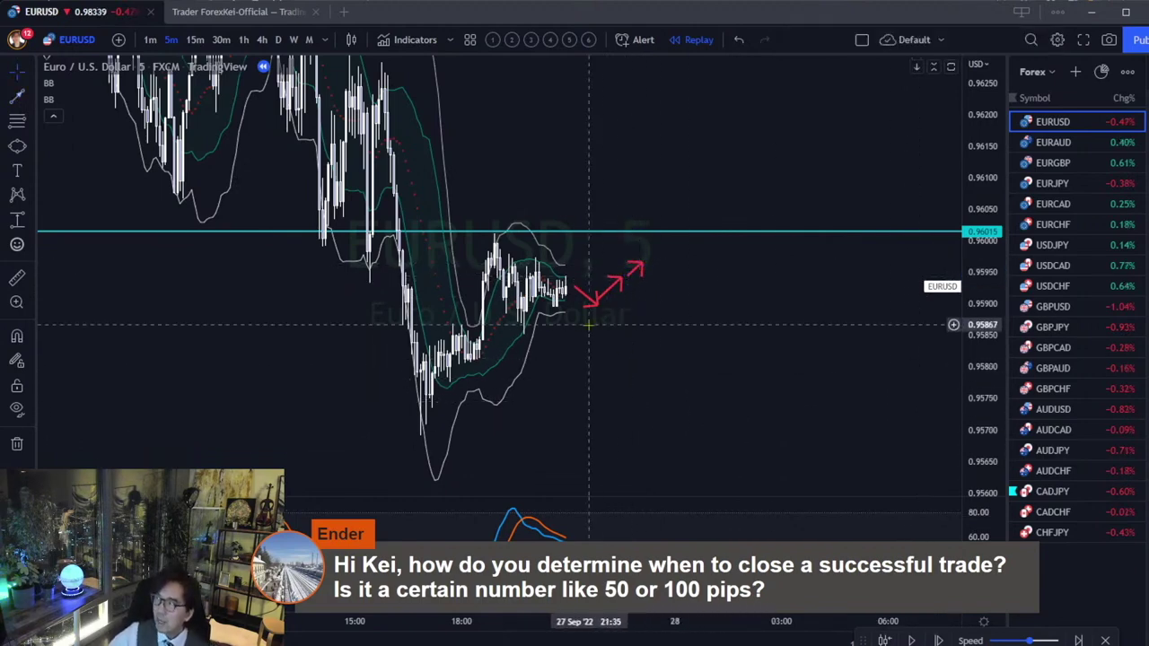
# Step: Place a horizontal line at 0.95956, crossing the last rising arrow below the 0.96015 line
pyautogui.scroll(3, 503, 404)
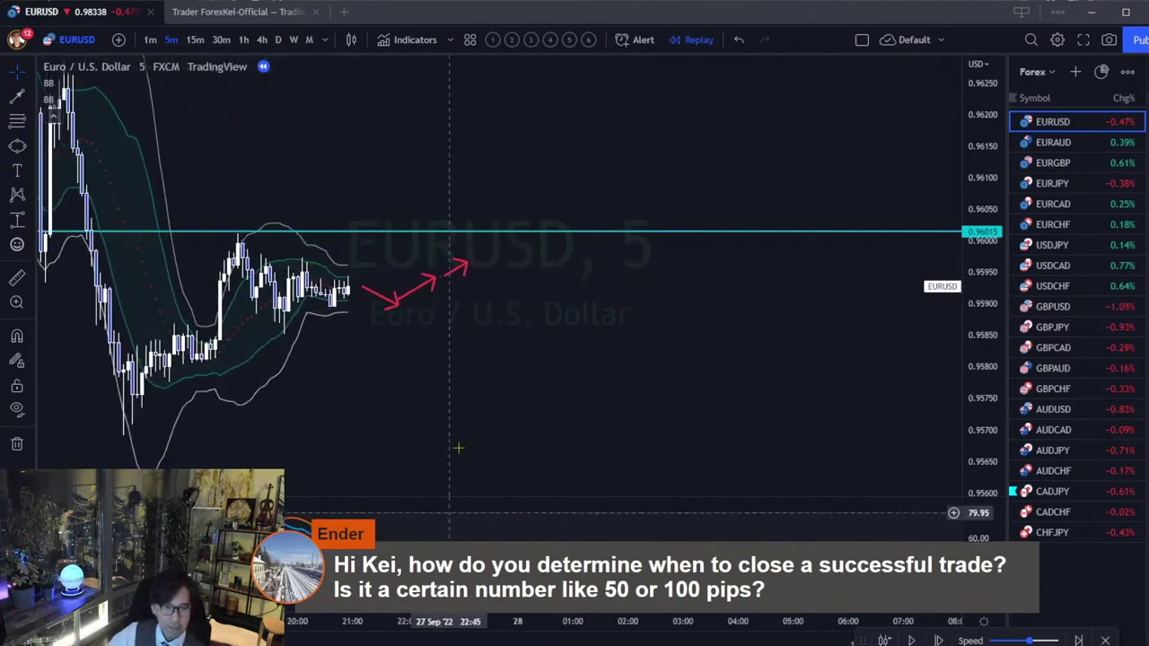
pyautogui.moveTo(451, 513); pyautogui.dragTo(721, 443)
pyautogui.moveTo(987, 477); pyautogui.dragTo(987, 422)
pyautogui.moveTo(857, 312); pyautogui.dragTo(820, 242)
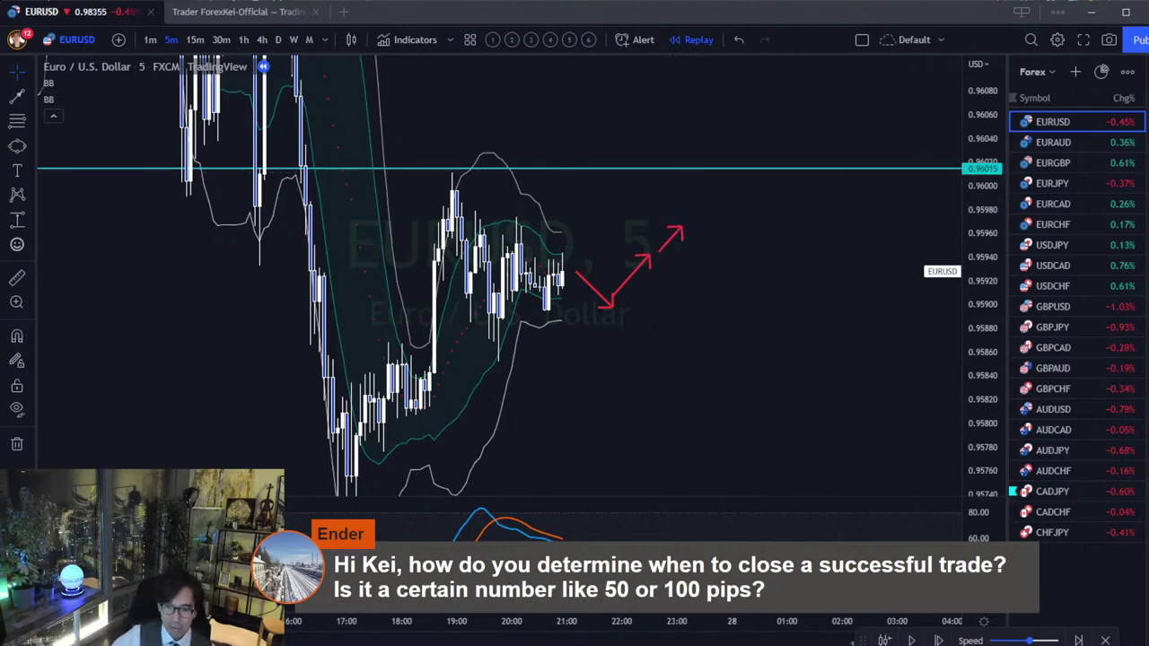
pyautogui.click(693, 238)
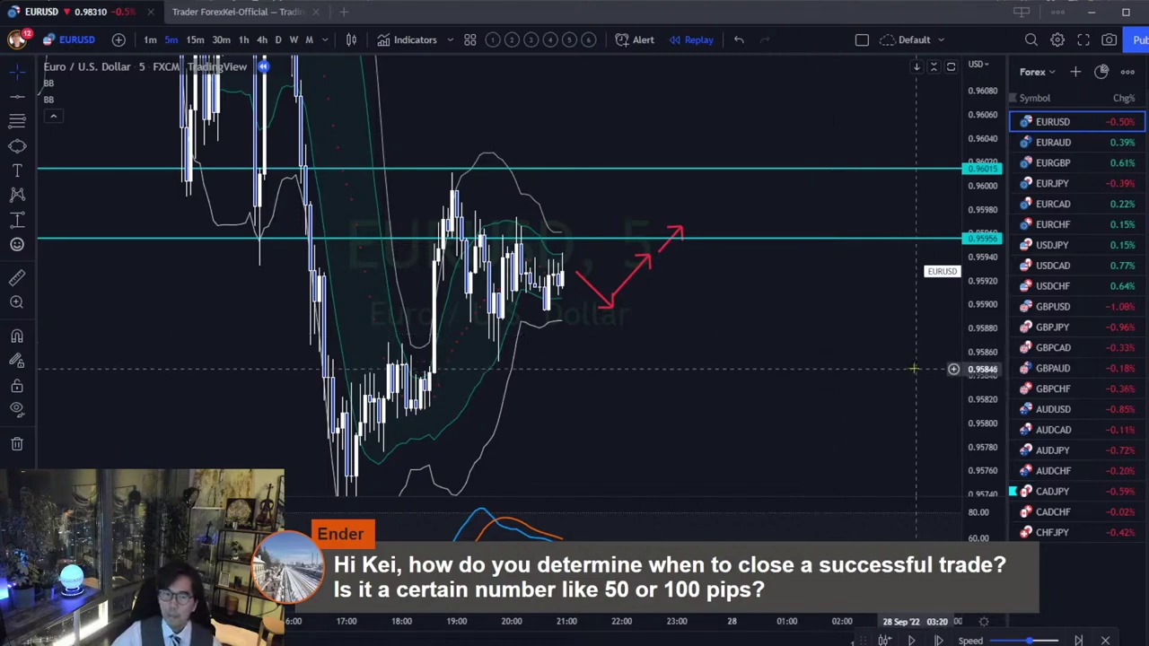
# Step: Examine the wider price action between the 0.95956 and 0.96844 lines, with empty space after the last candle
pyautogui.scroll(-2, 957, 268)
pyautogui.scroll(-2, 957, 296)
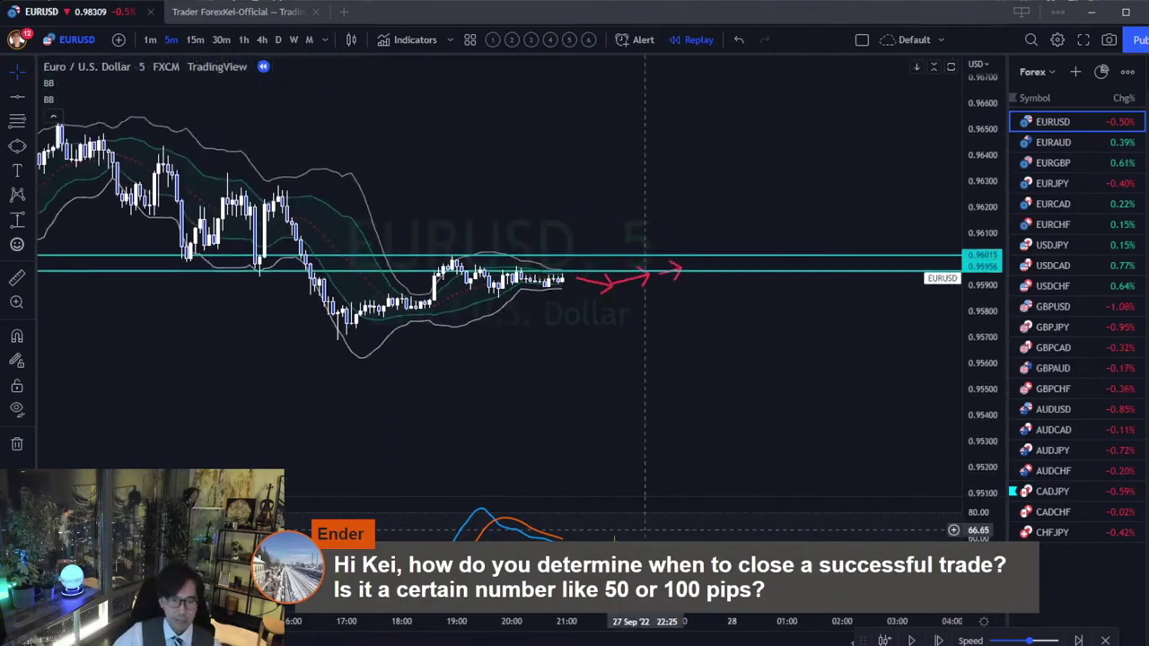
pyautogui.scroll(-3, 762, 229)
pyautogui.moveTo(761, 229); pyautogui.dragTo(733, 337)
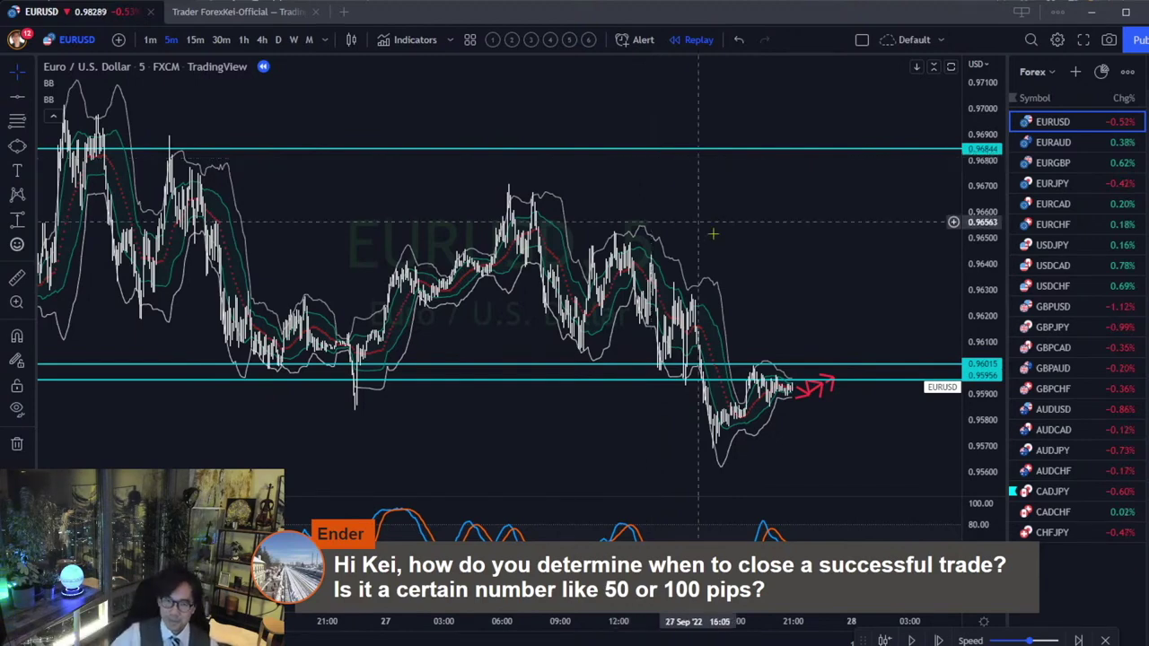
pyautogui.hscroll(5, 853, 341)
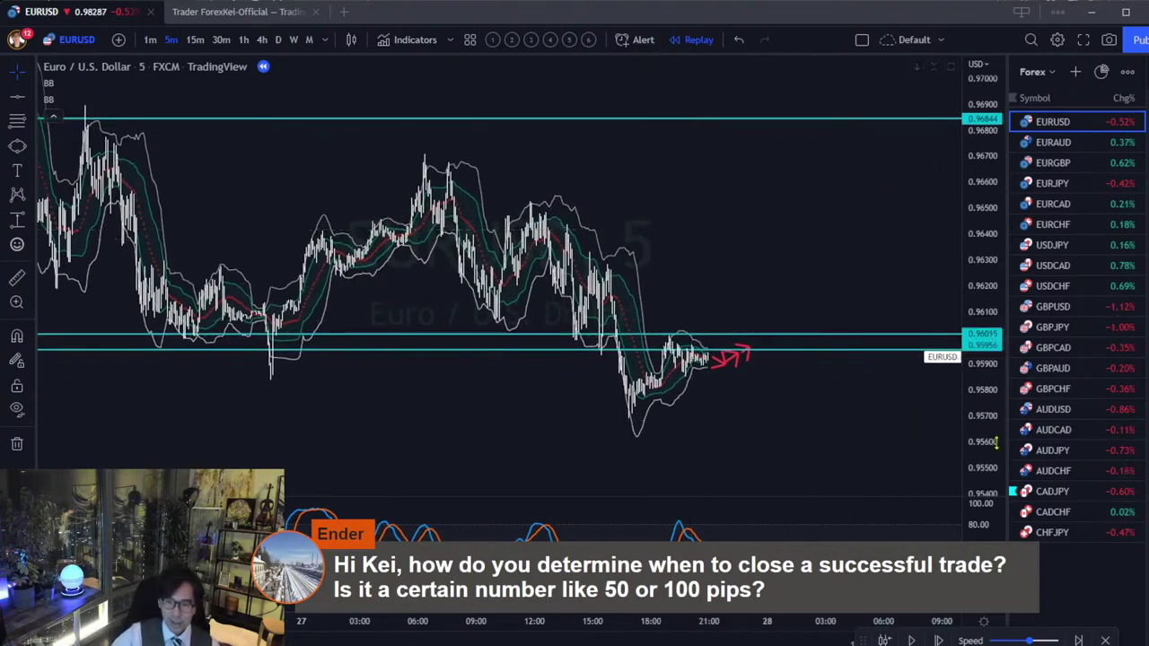
pyautogui.hscroll(3, 993, 458)
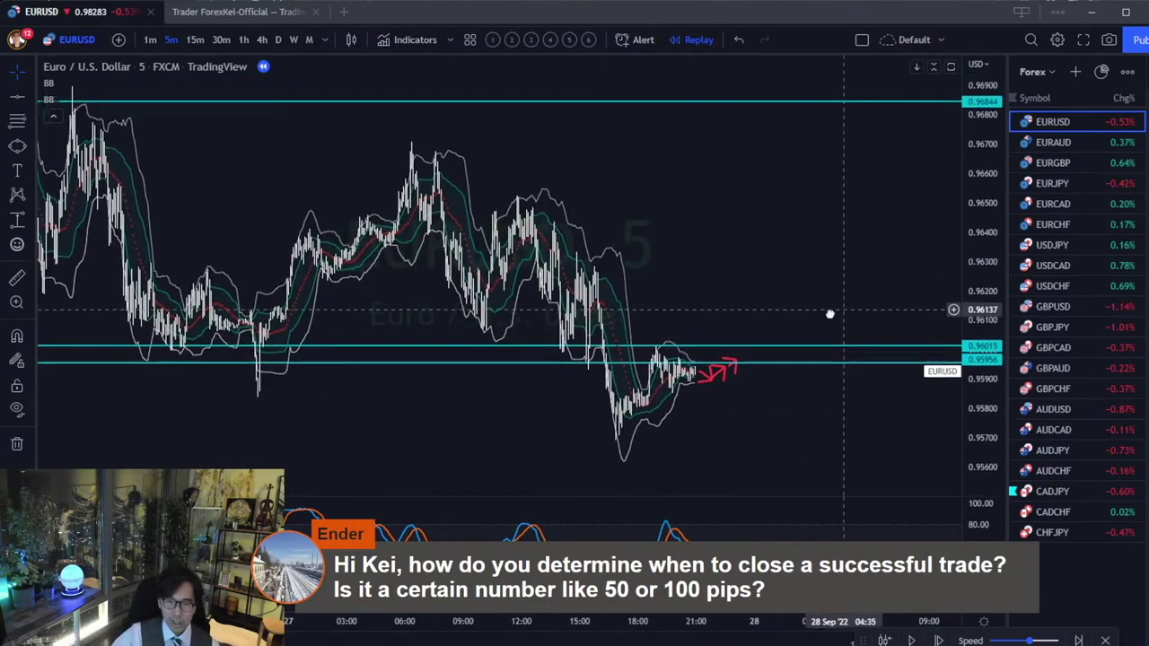